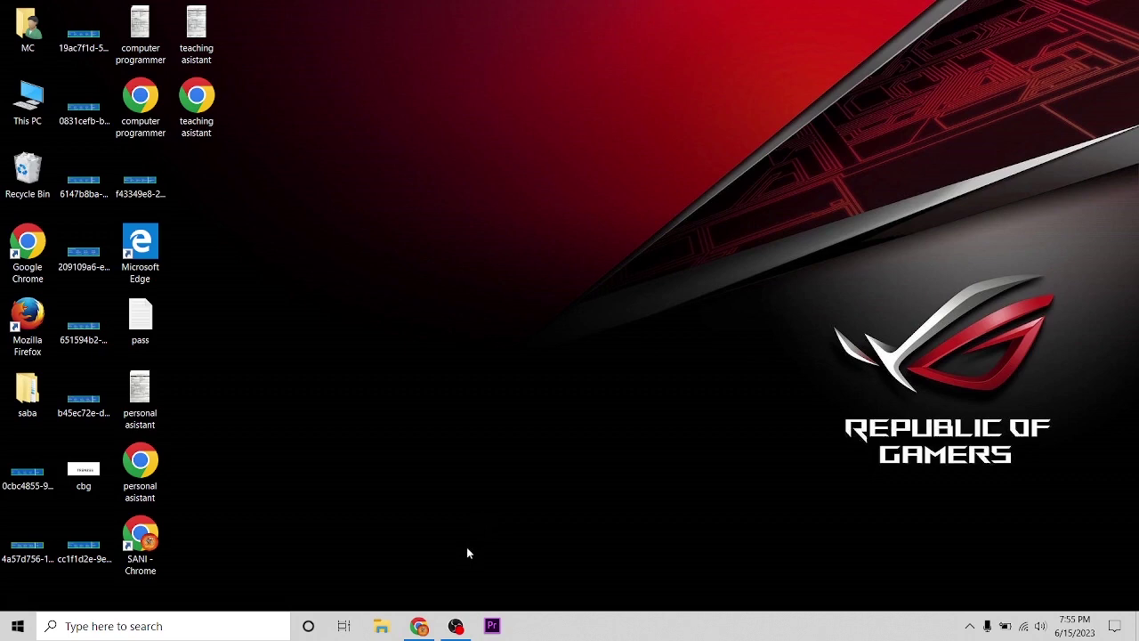
# - Restore Chrome and show the 'xampp' Google search results tab
pyautogui.click(426, 627)
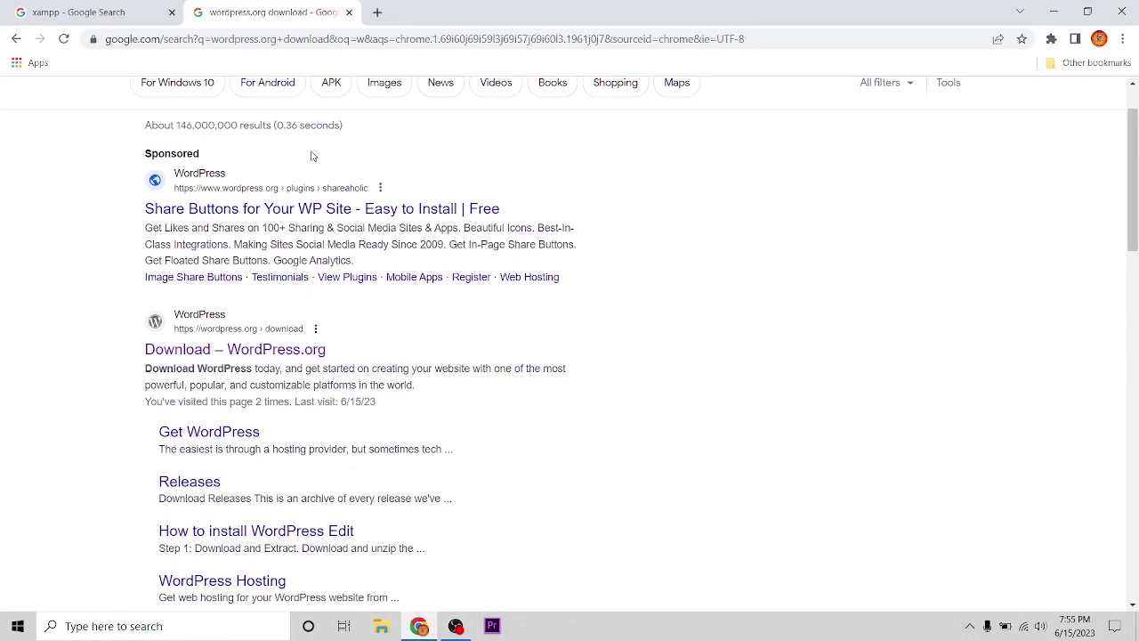
pyautogui.click(80, 11)
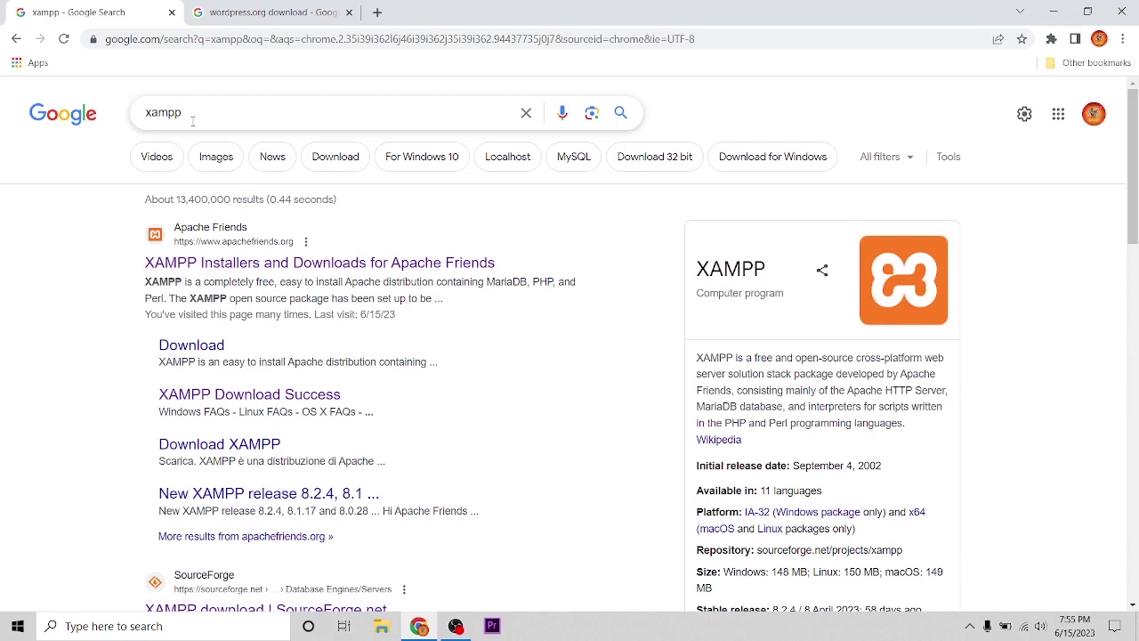
# - Review the Apache Friends XAMPP Windows download page, then return to the 'wordpress.org download' results
pyautogui.click(286, 270)
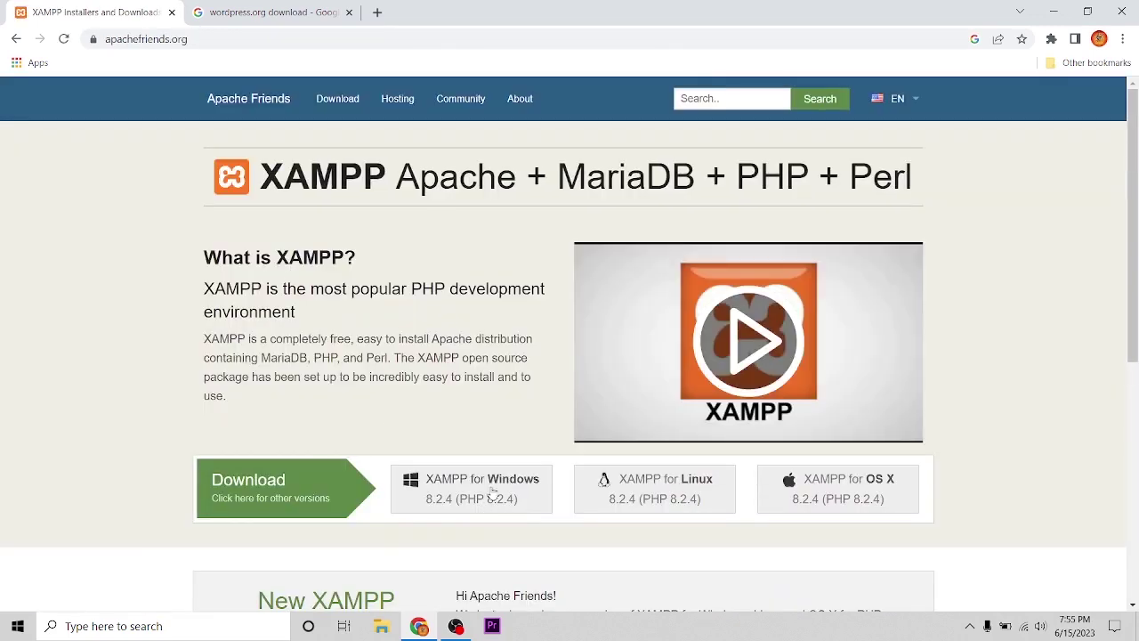
pyautogui.scroll(-1, 483, 509)
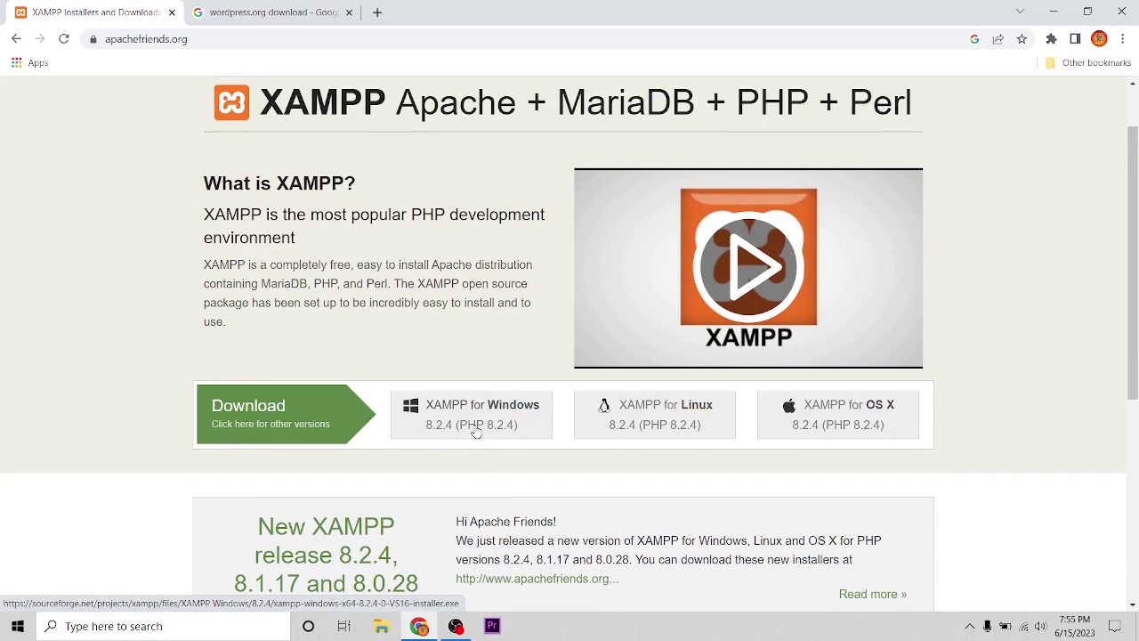
pyautogui.click(267, 13)
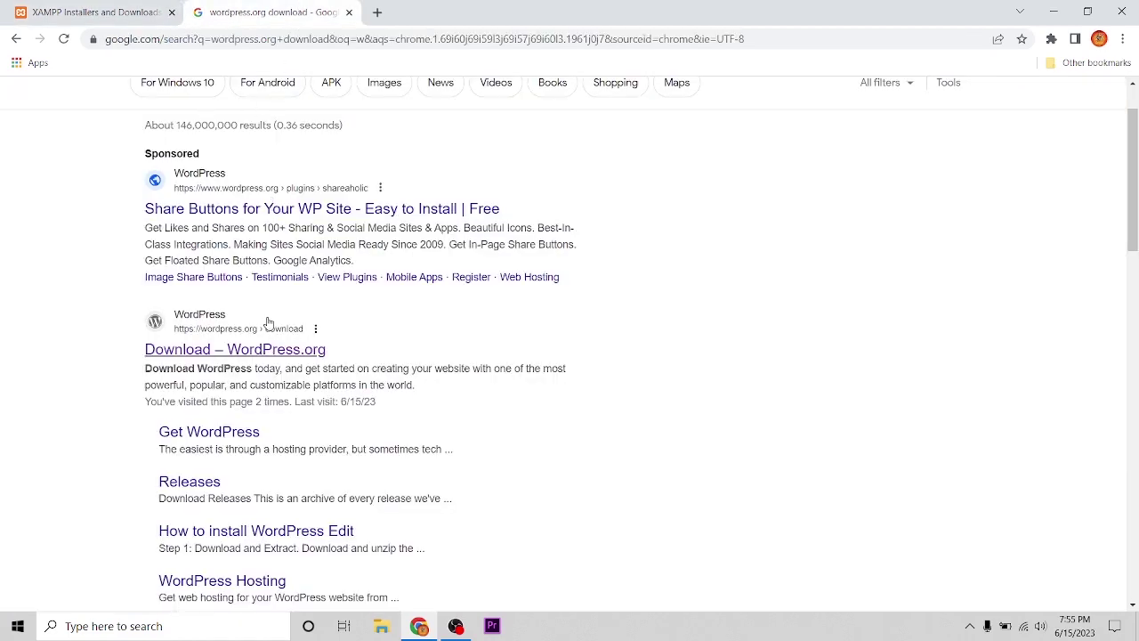
# - Open the Download – WordPress.org page showing the WordPress 6.2.2 package and its requirements
pyautogui.scroll(2, 230, 238)
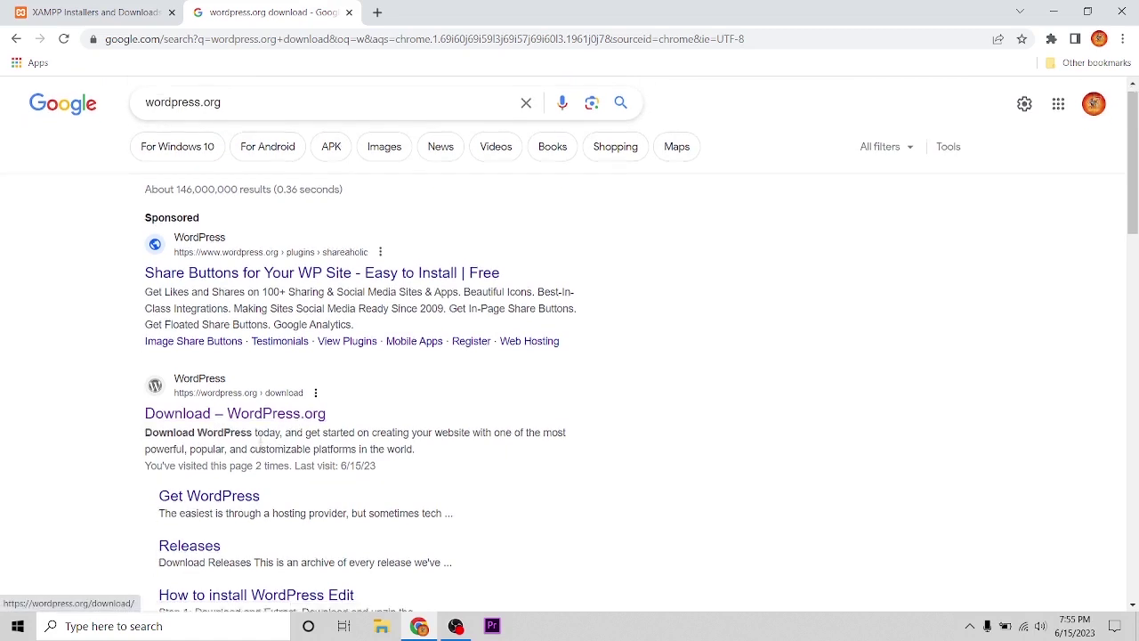
pyautogui.scroll(-2, 178, 423)
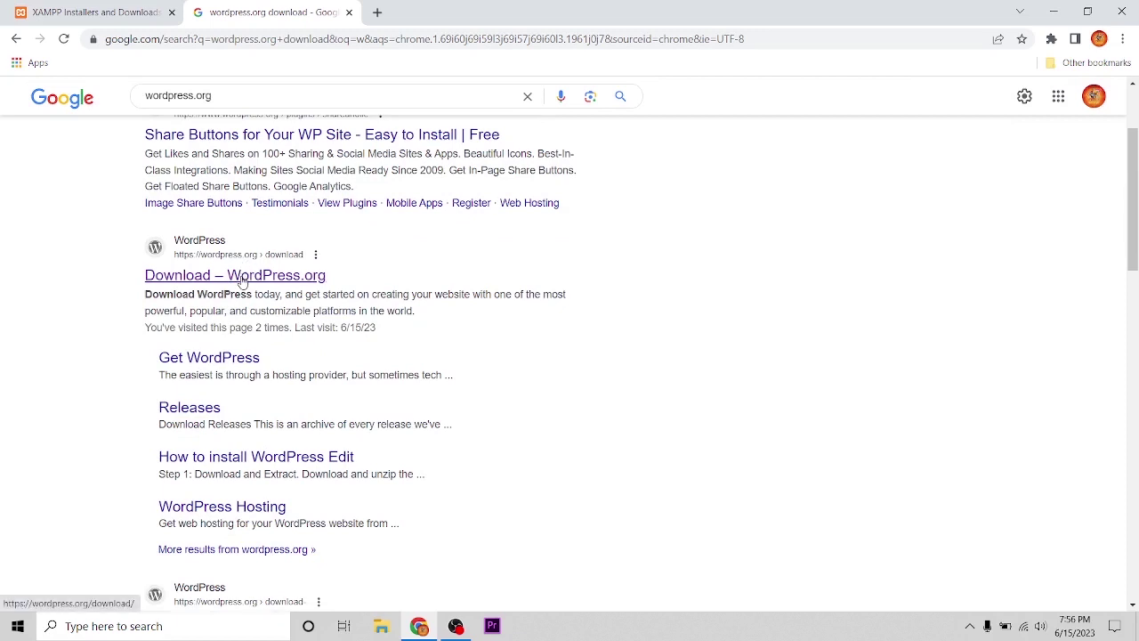
pyautogui.click(242, 275)
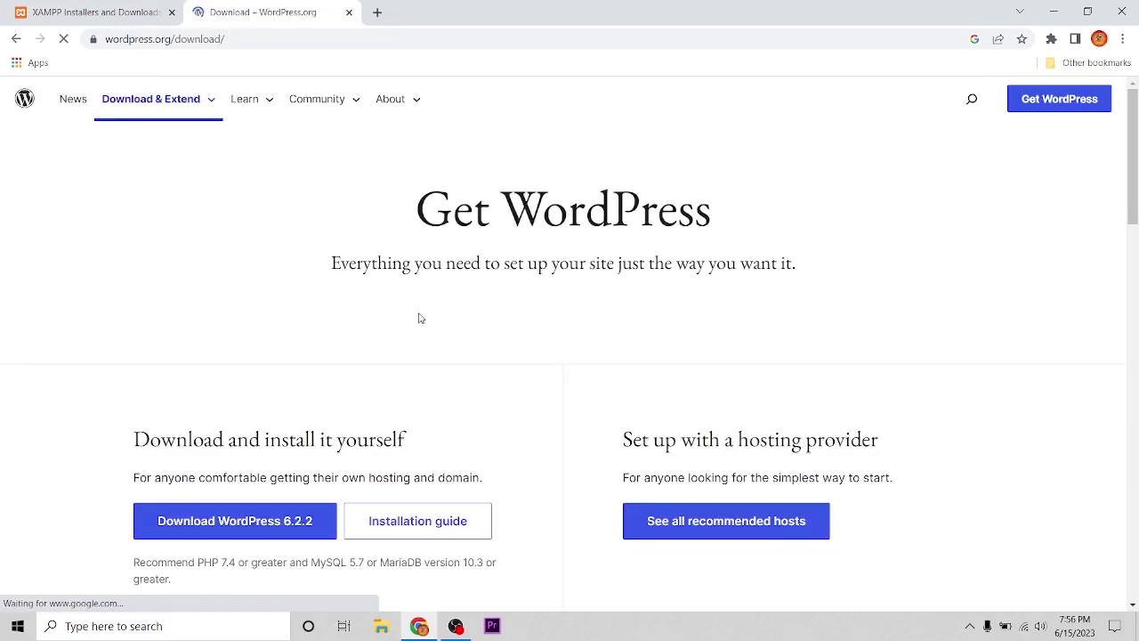
pyautogui.scroll(-3, 420, 318)
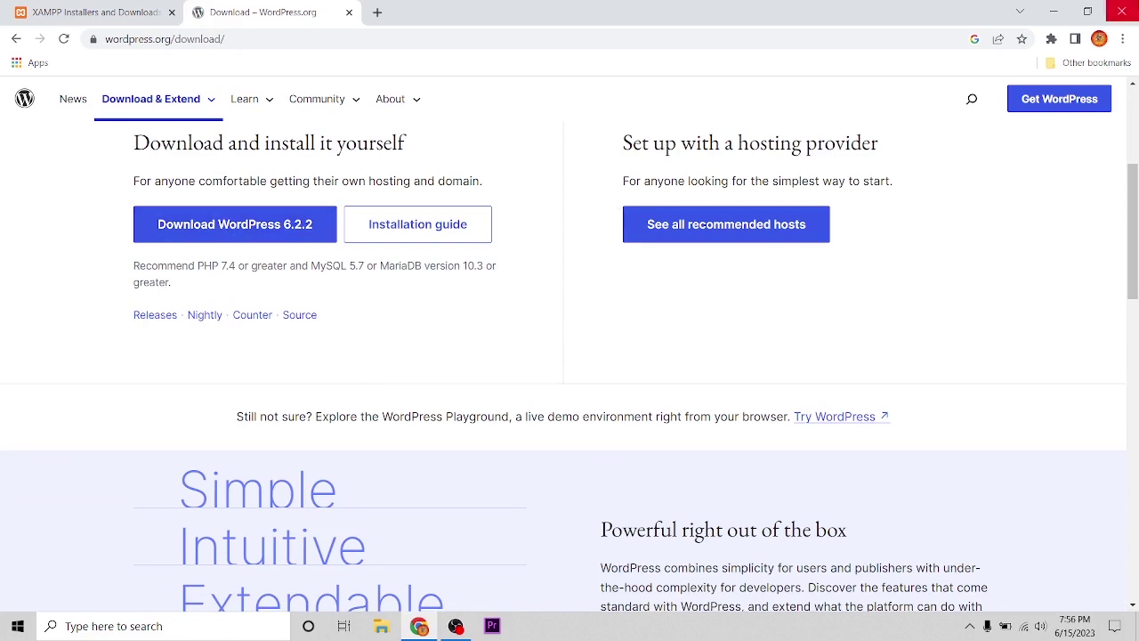
pyautogui.click(1122, 39)
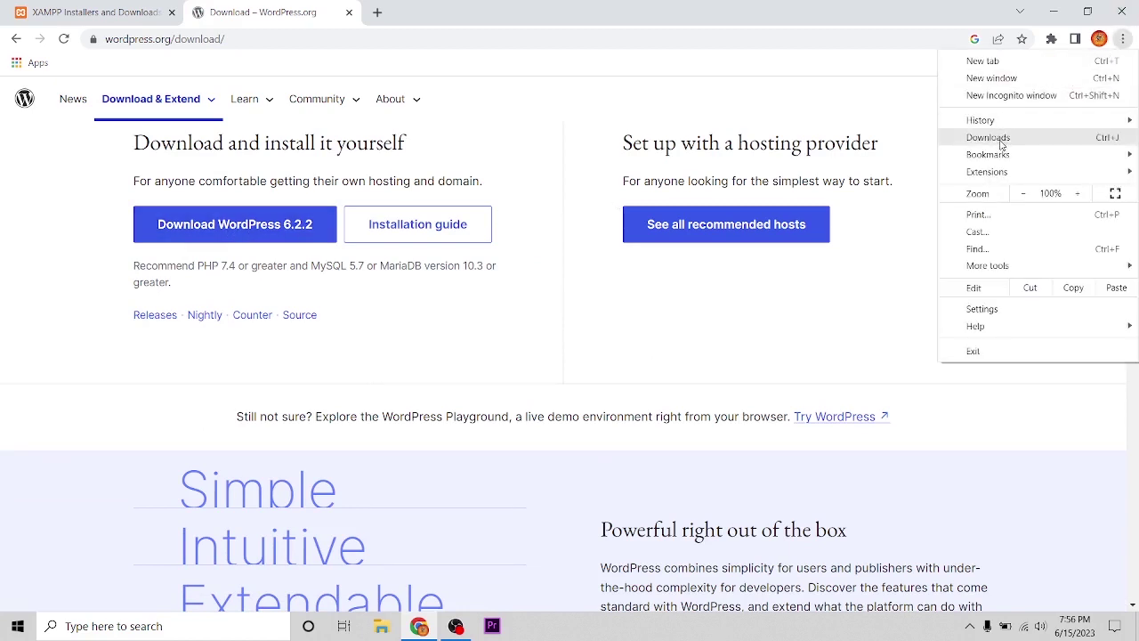
# - Find the XAMPP 8.2.4 installer in Chrome's Downloads list, then show the desktop
pyautogui.click(1001, 139)
pyautogui.scroll(-2, 471, 328)
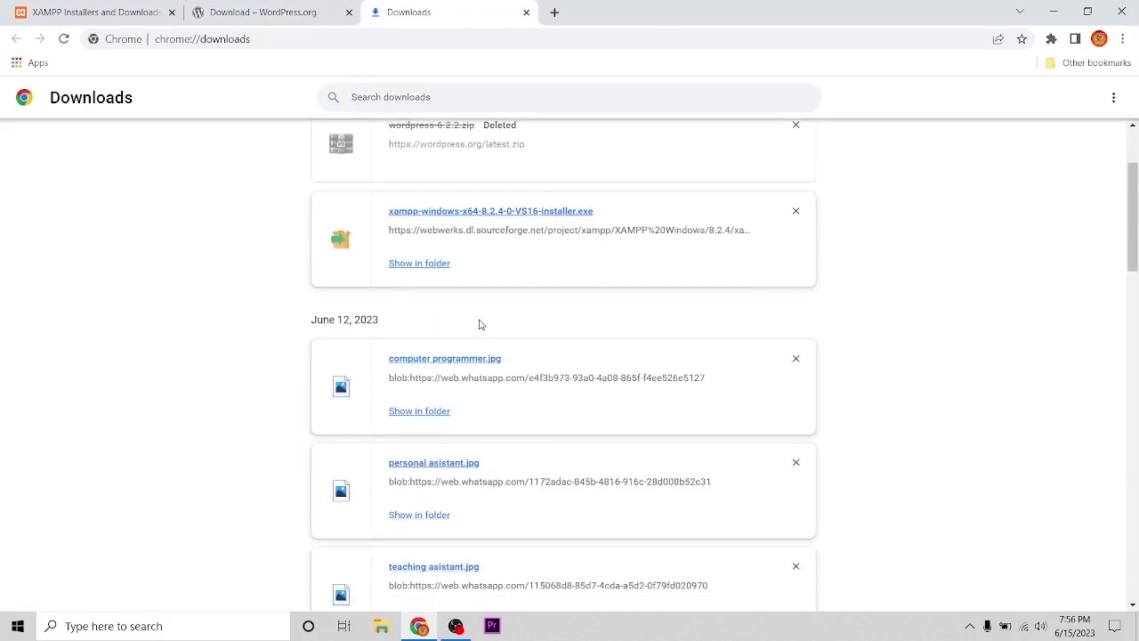
pyautogui.scroll(2, 479, 324)
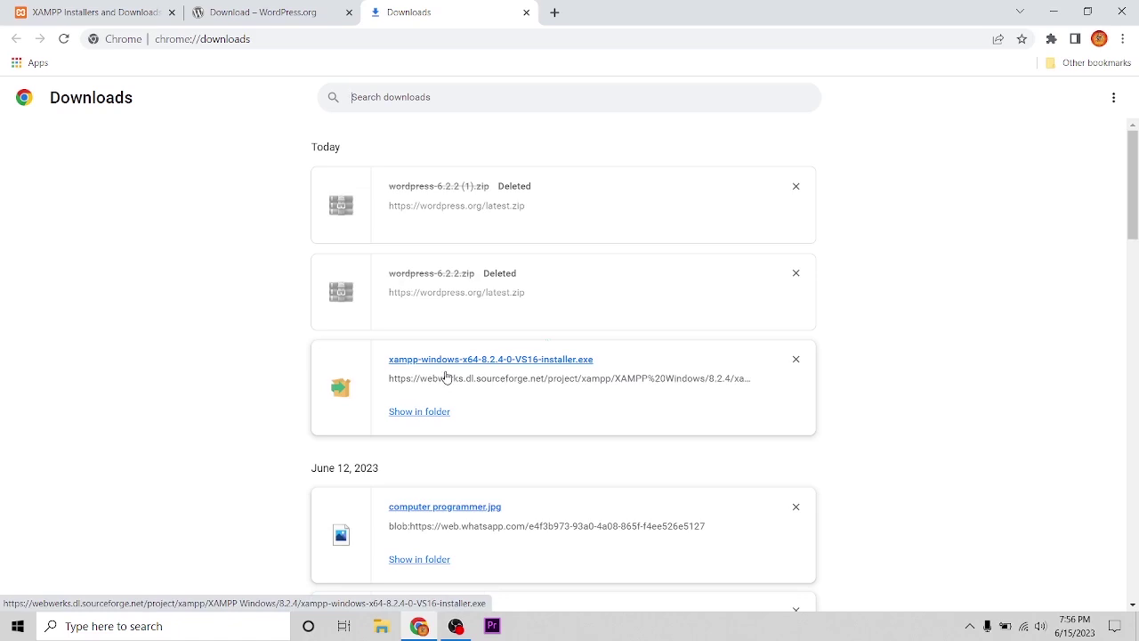
pyautogui.press('super+d')
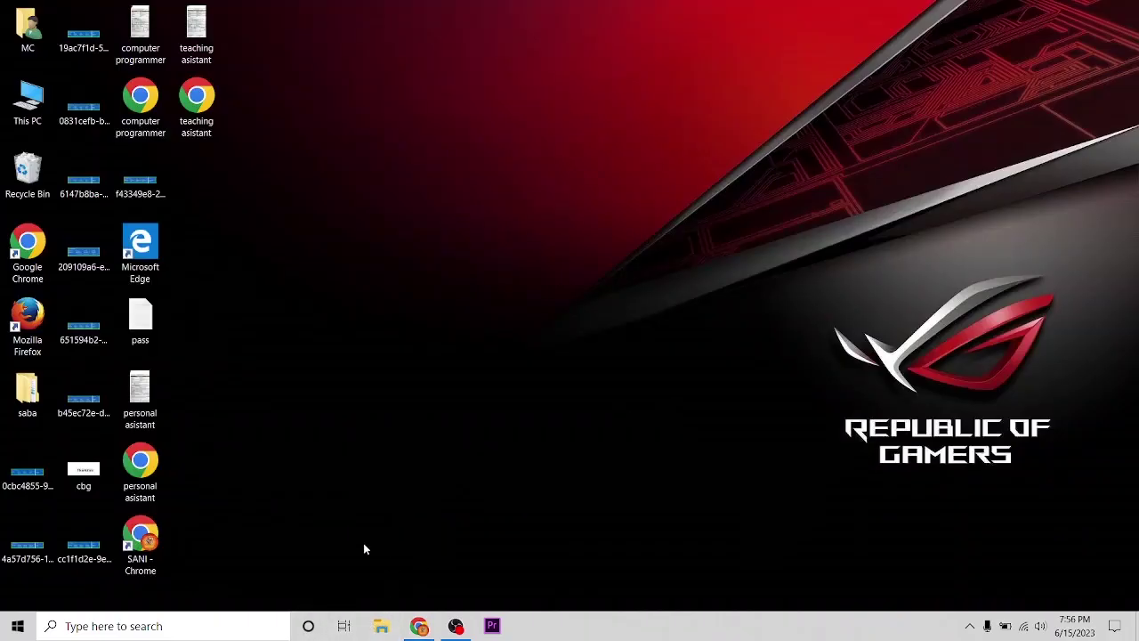
# - Launch the xampp-windows-x64 installer from the Downloads folder in File Explorer
pyautogui.click(385, 627)
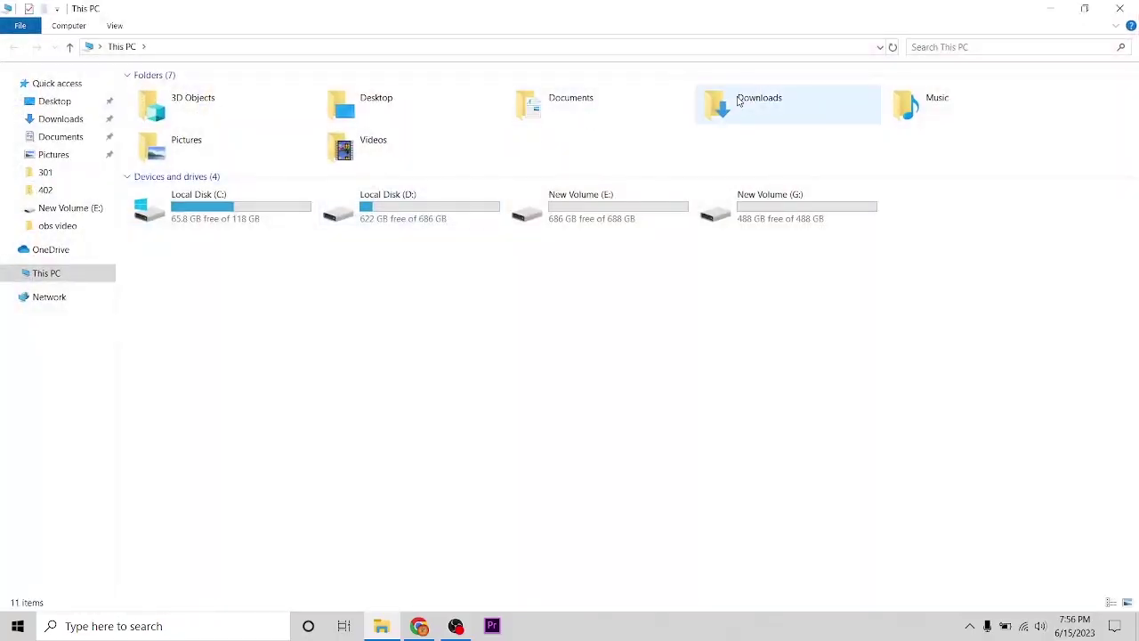
pyautogui.doubleClick(738, 101)
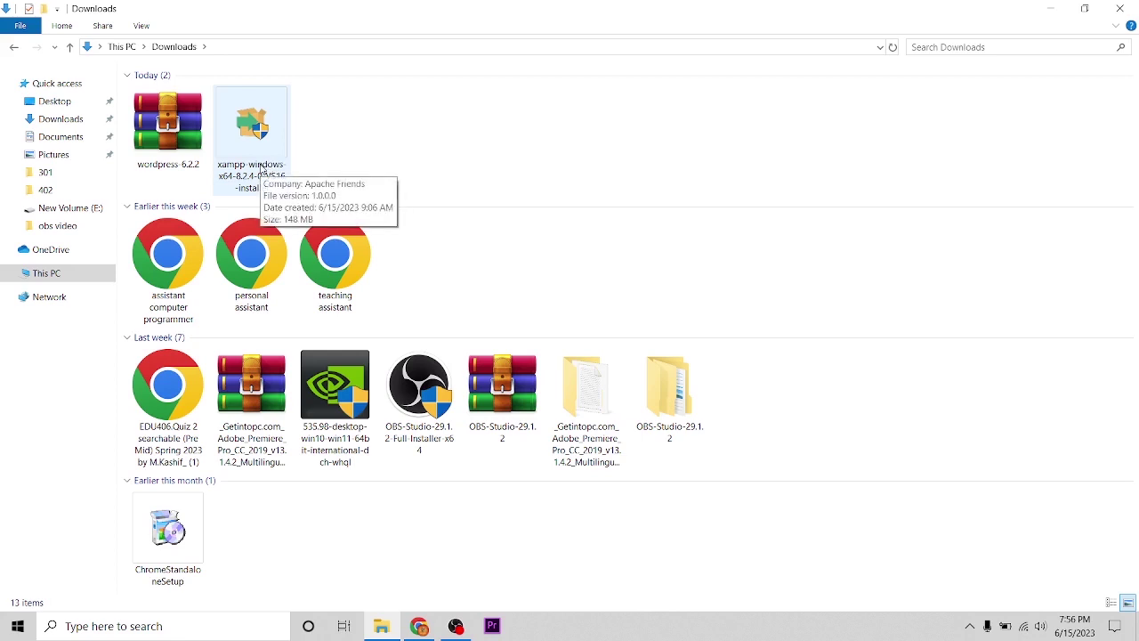
pyautogui.click(261, 168)
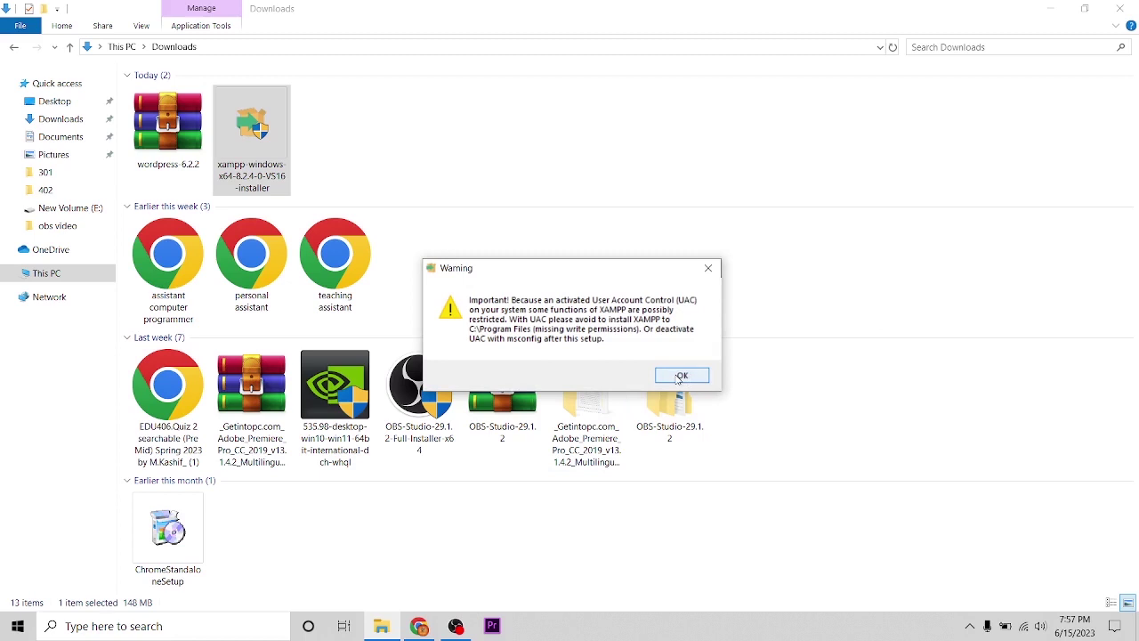
# - Dismiss the UAC warning, advance XAMPP Setup to Installation folder, and minimize it
pyautogui.click(681, 375)
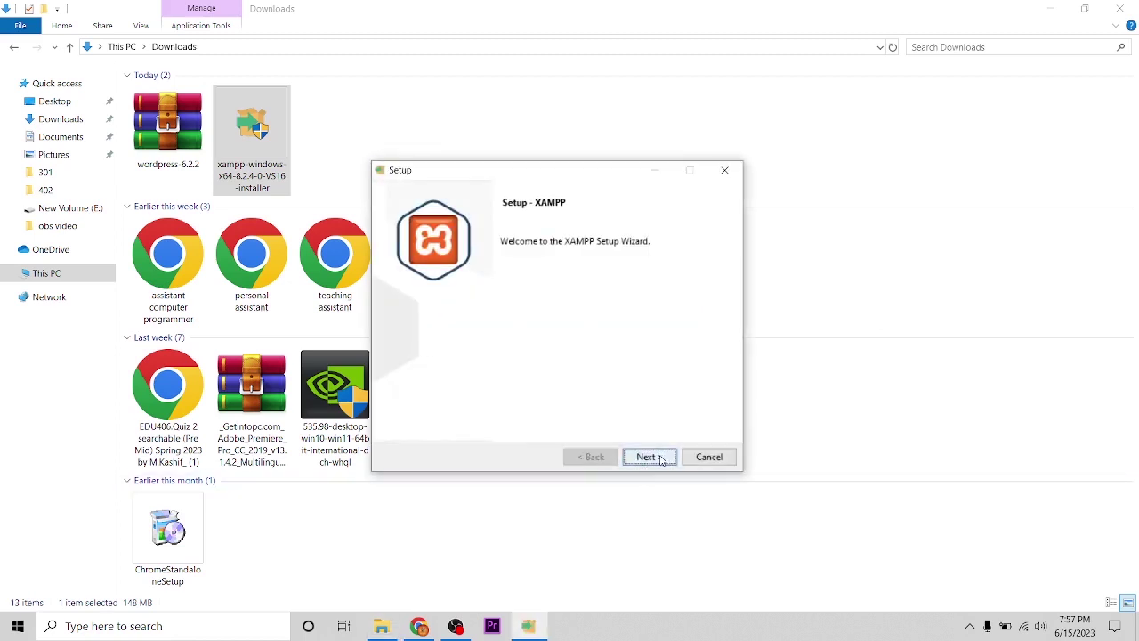
pyautogui.click(661, 460)
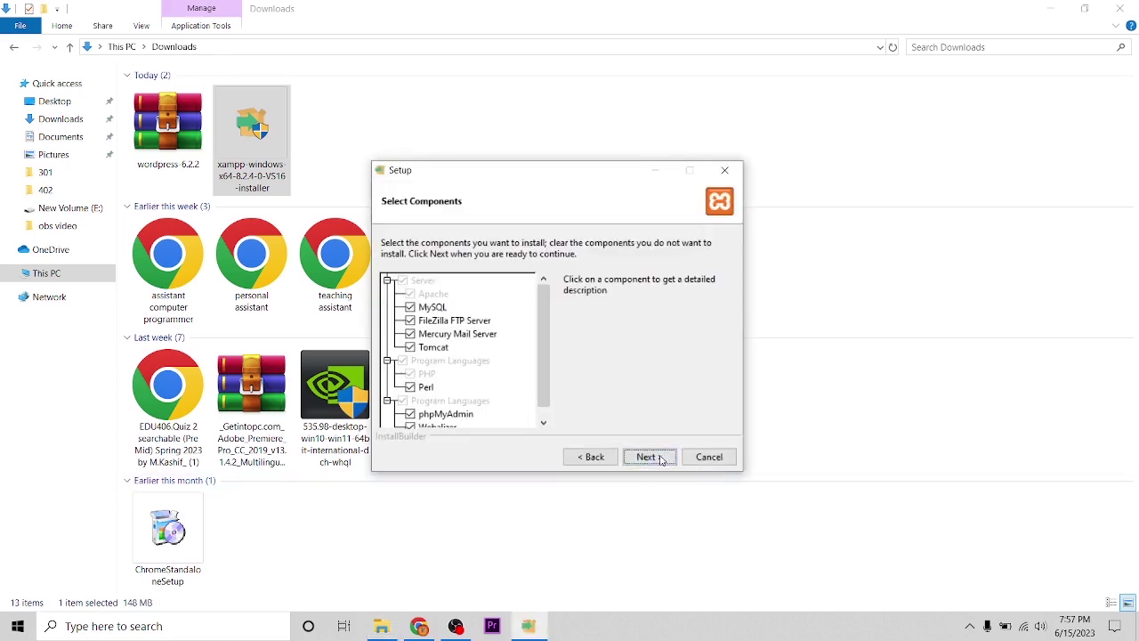
pyautogui.click(661, 460)
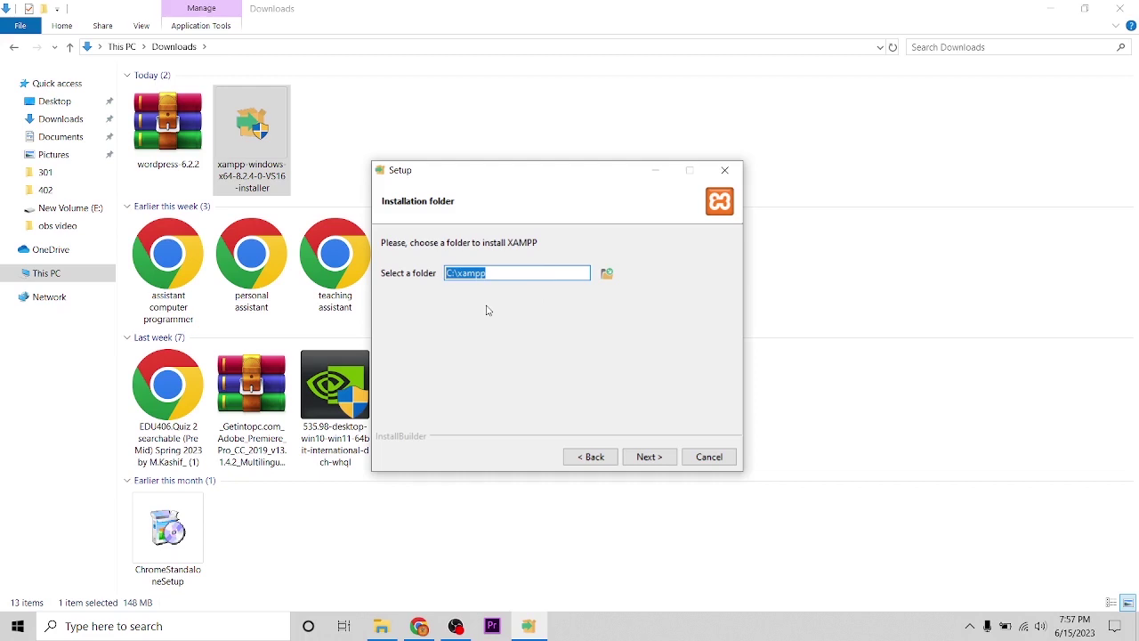
pyautogui.click(382, 626)
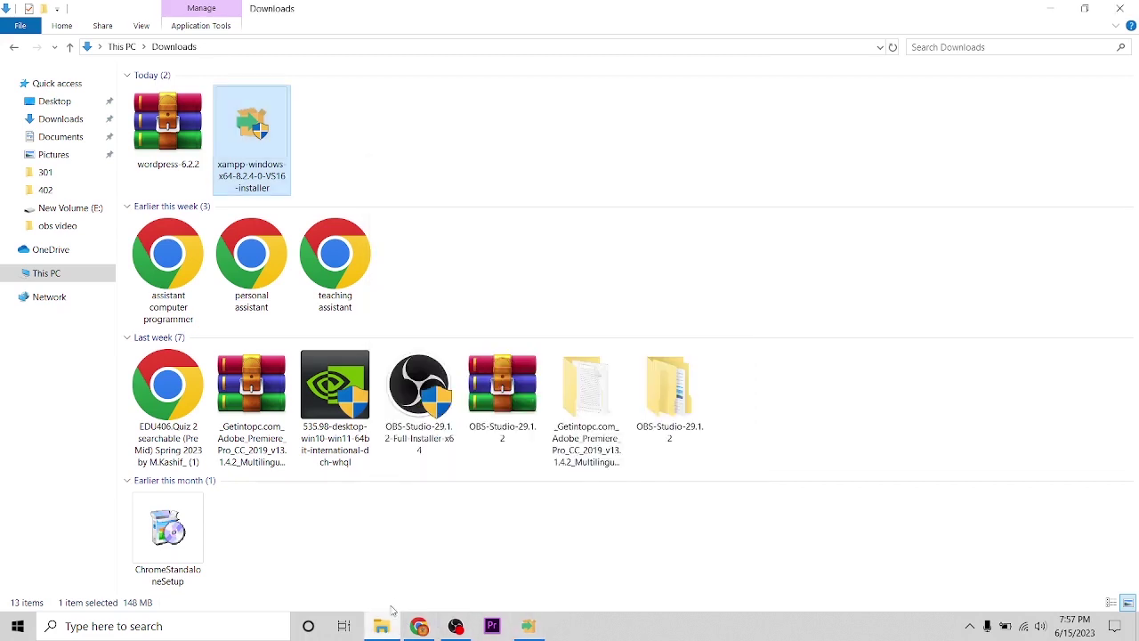
# - Delete the old xamp folder from New Volume (E:)
pyautogui.click(382, 625)
pyautogui.click(382, 626)
pyautogui.click(47, 274)
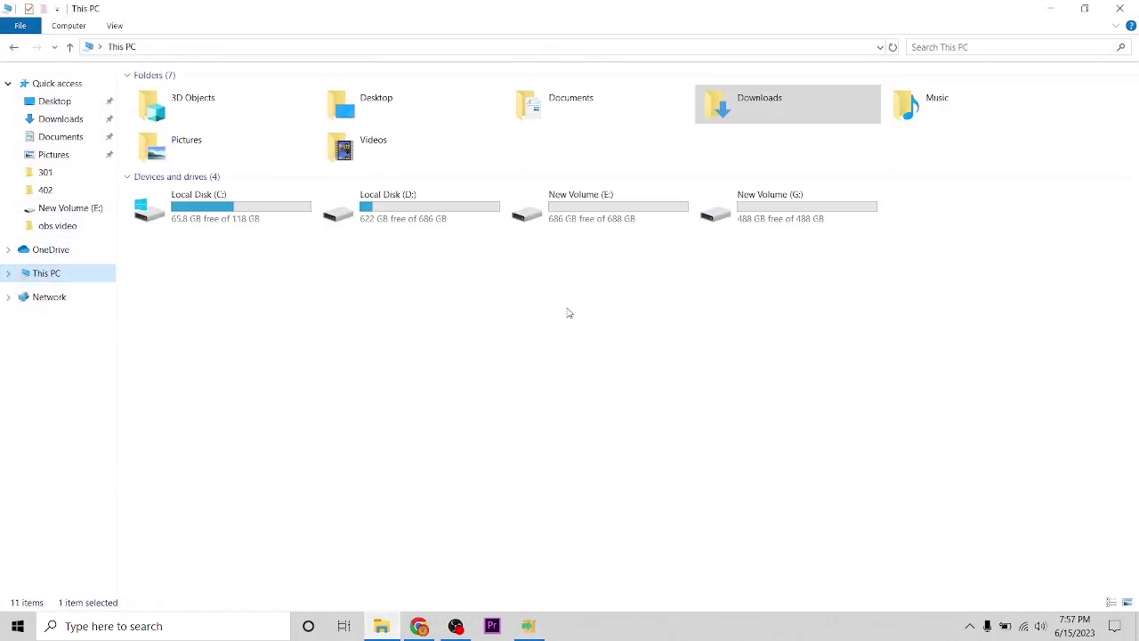
pyautogui.doubleClick(601, 227)
pyautogui.click(678, 135)
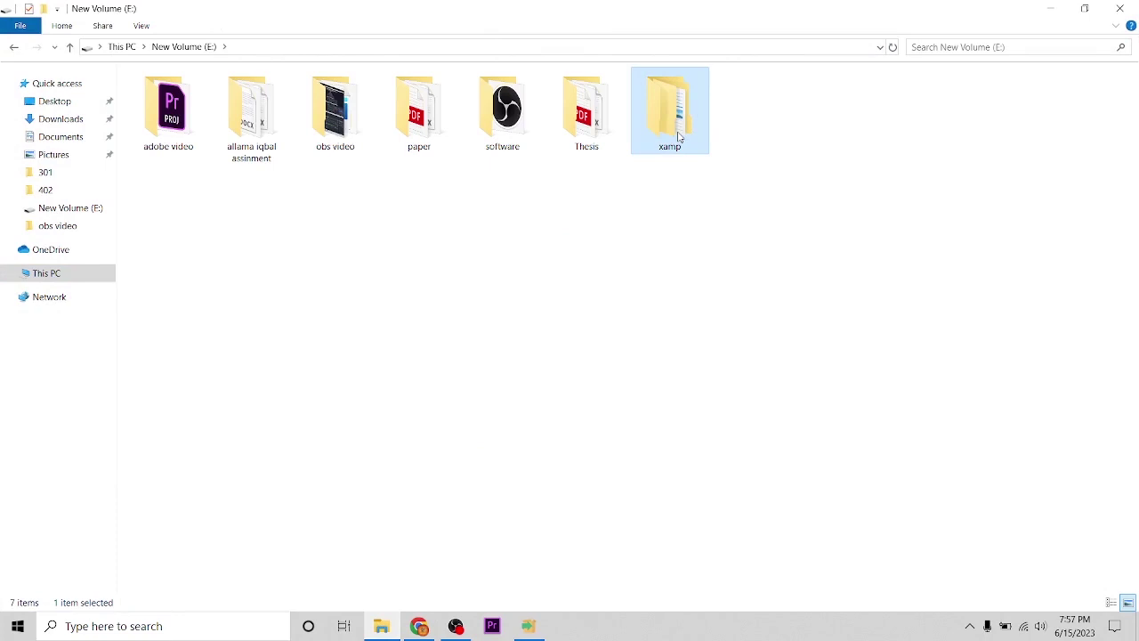
pyautogui.press('Delete')
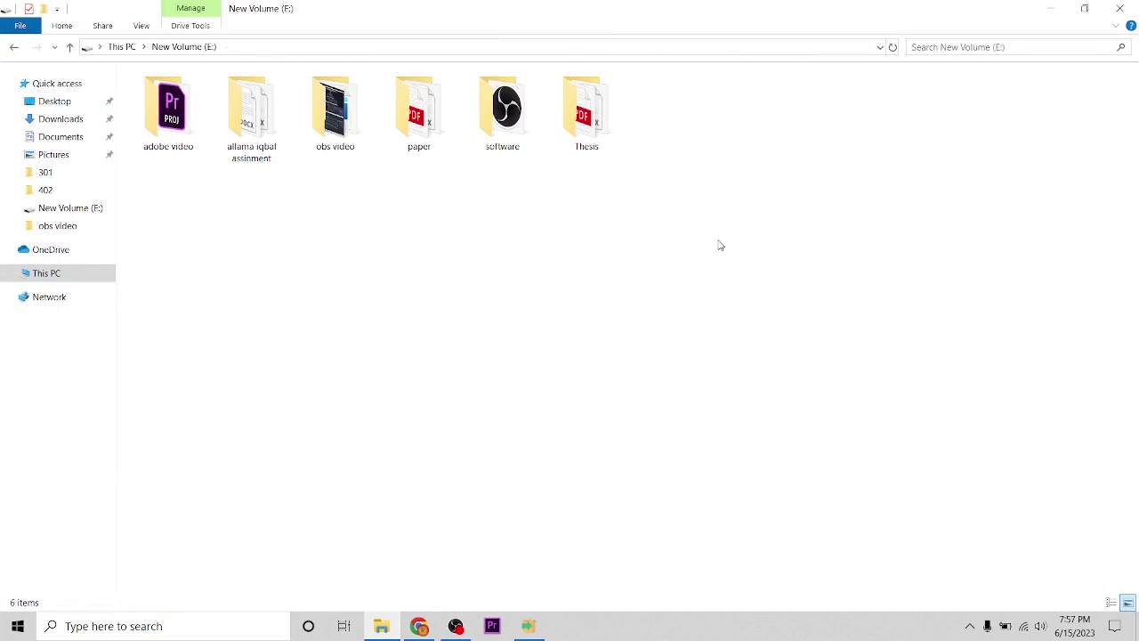
# - Create a new empty folder named xamp on New Volume (E:)
pyautogui.rightClick(719, 242)
pyautogui.moveTo(767, 425)
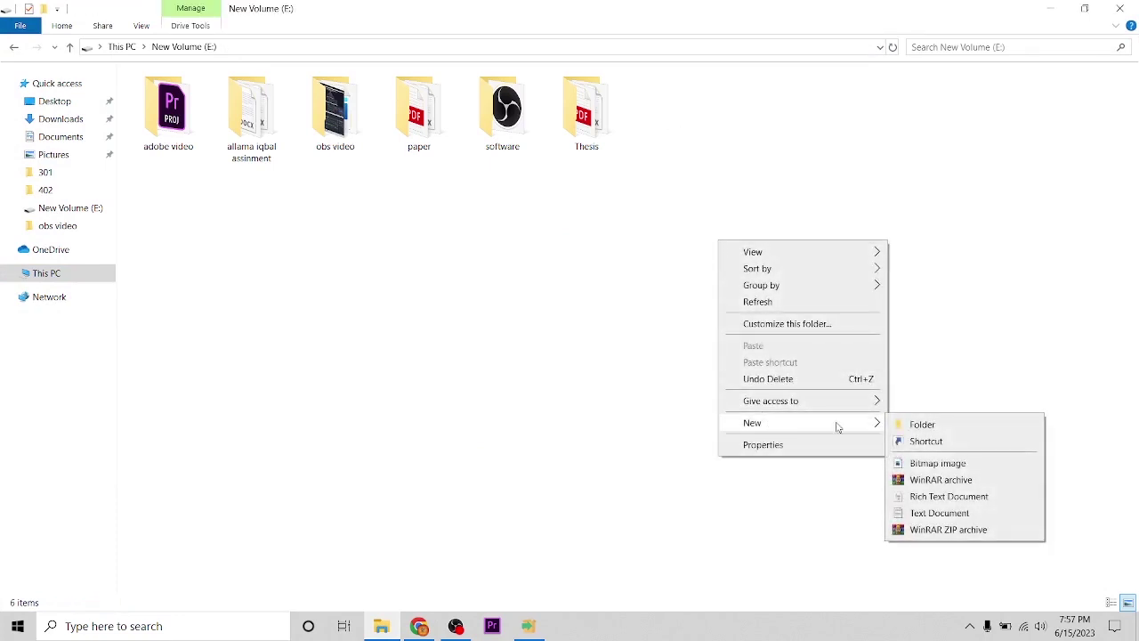
pyautogui.click(908, 423)
pyautogui.write('xamp')
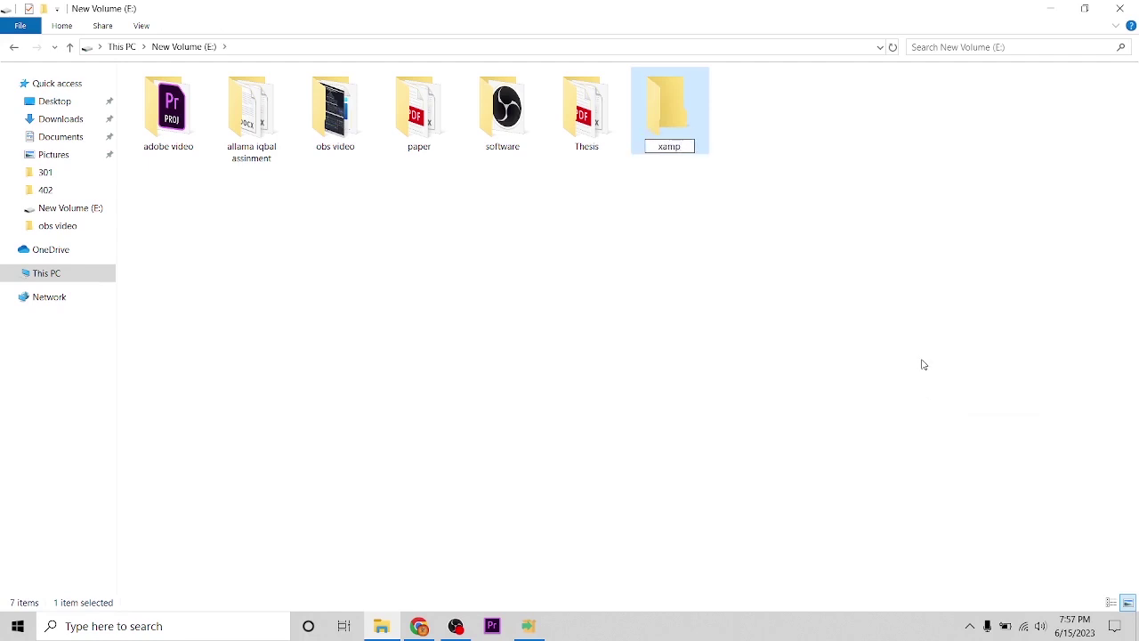
pyautogui.press('Return')
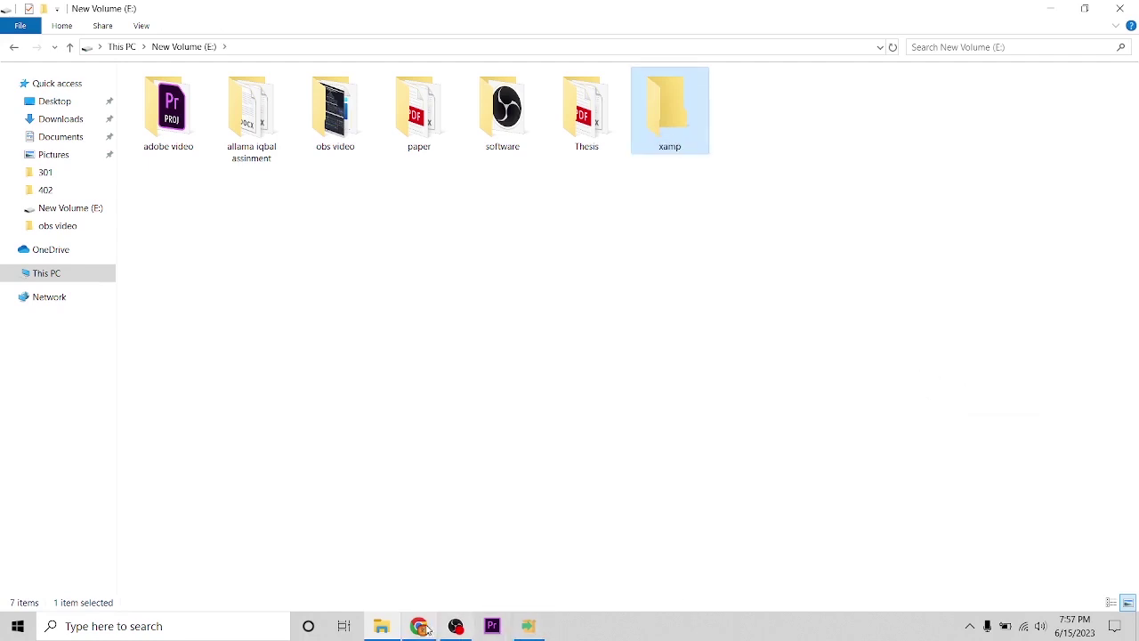
# - Set the XAMPP installation folder to E:\xamp
pyautogui.click(529, 628)
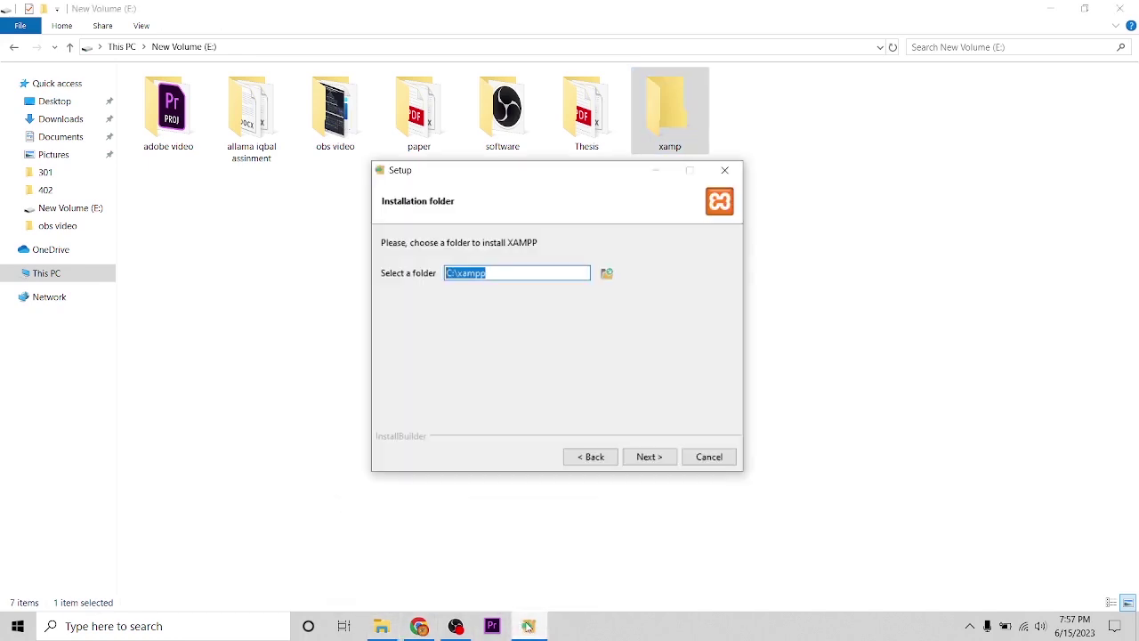
pyautogui.click(608, 274)
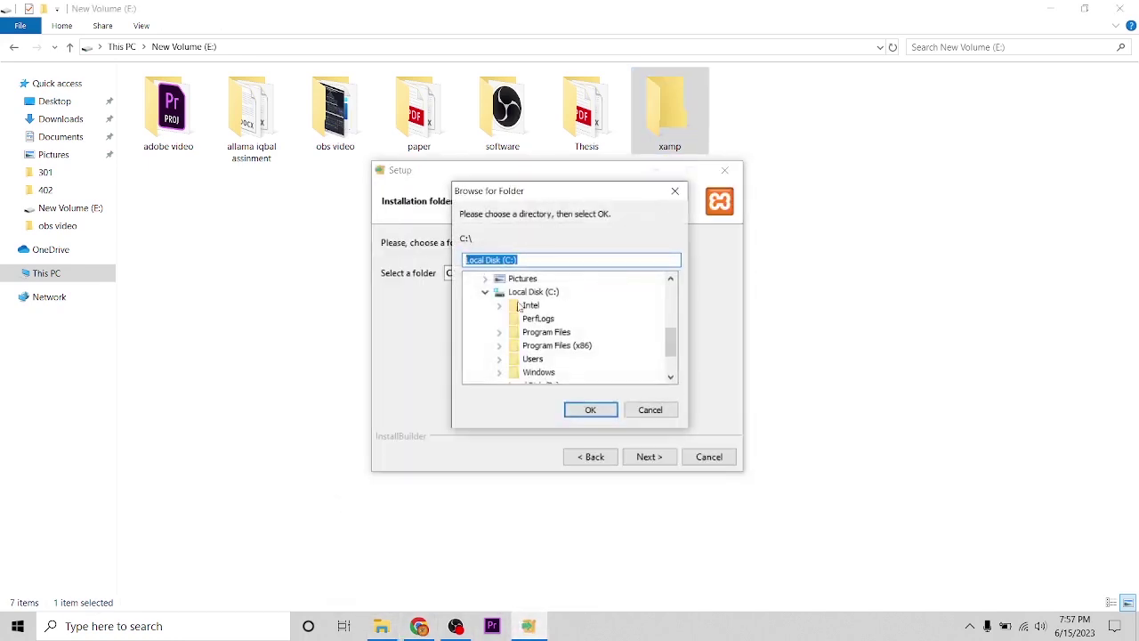
pyautogui.click(531, 346)
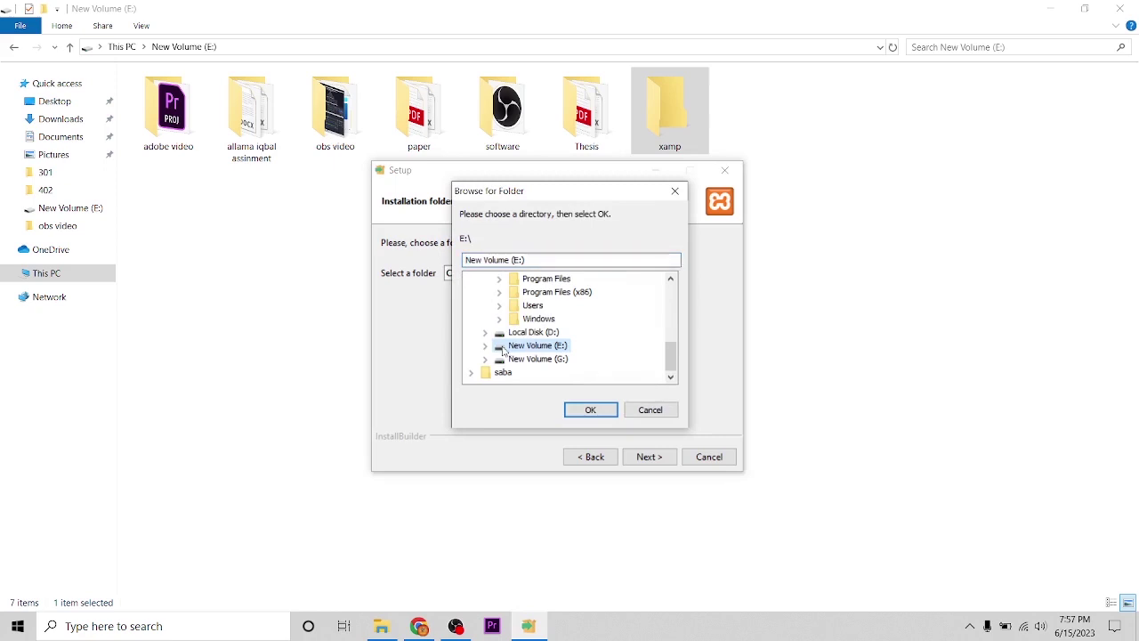
pyautogui.click(486, 347)
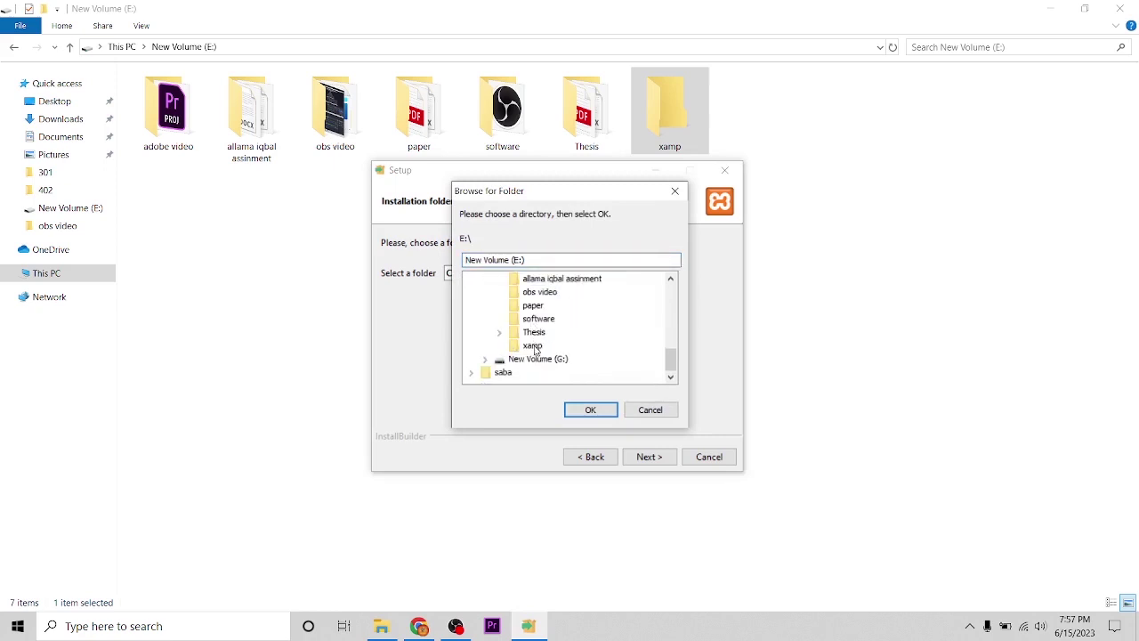
pyautogui.click(533, 345)
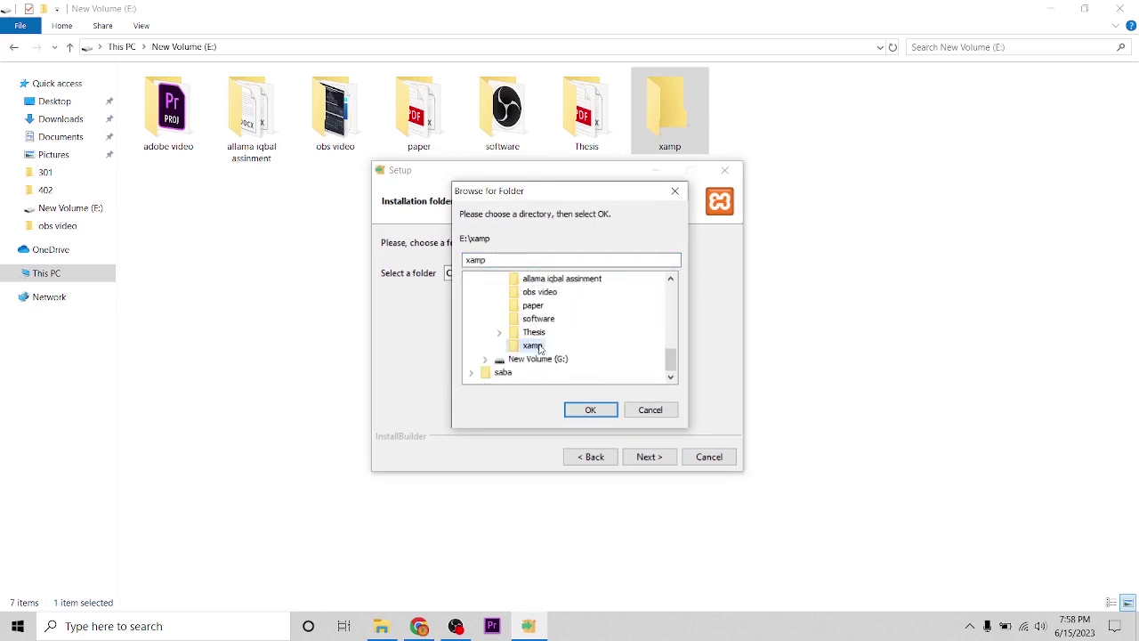
pyautogui.click(588, 409)
# - Keep English as the control panel language and run the installation
pyautogui.click(656, 458)
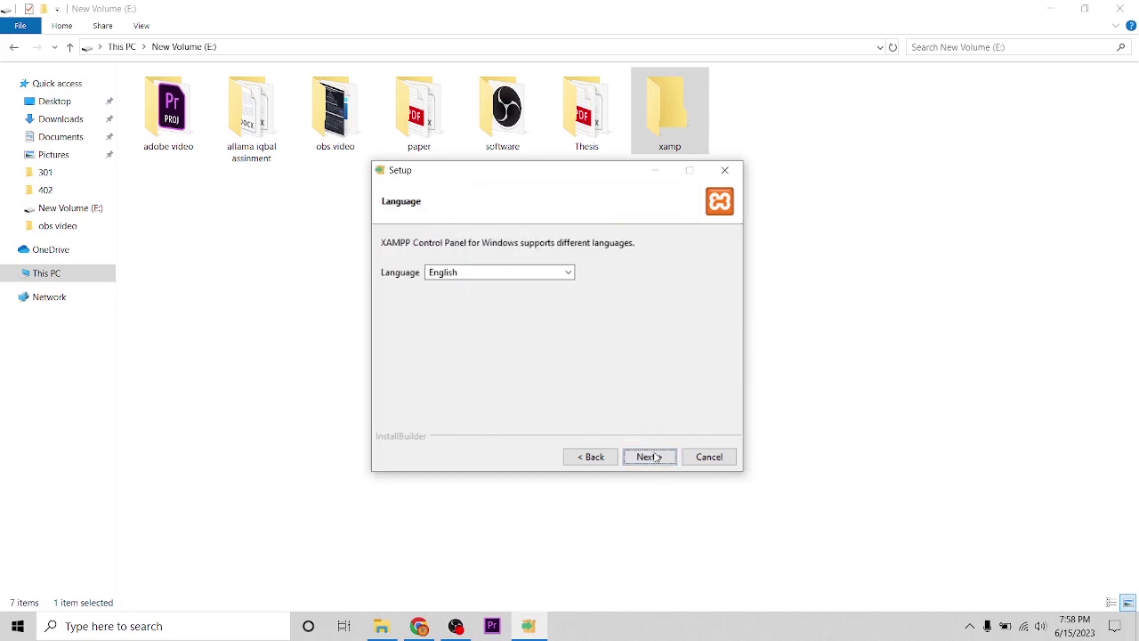
pyautogui.click(654, 457)
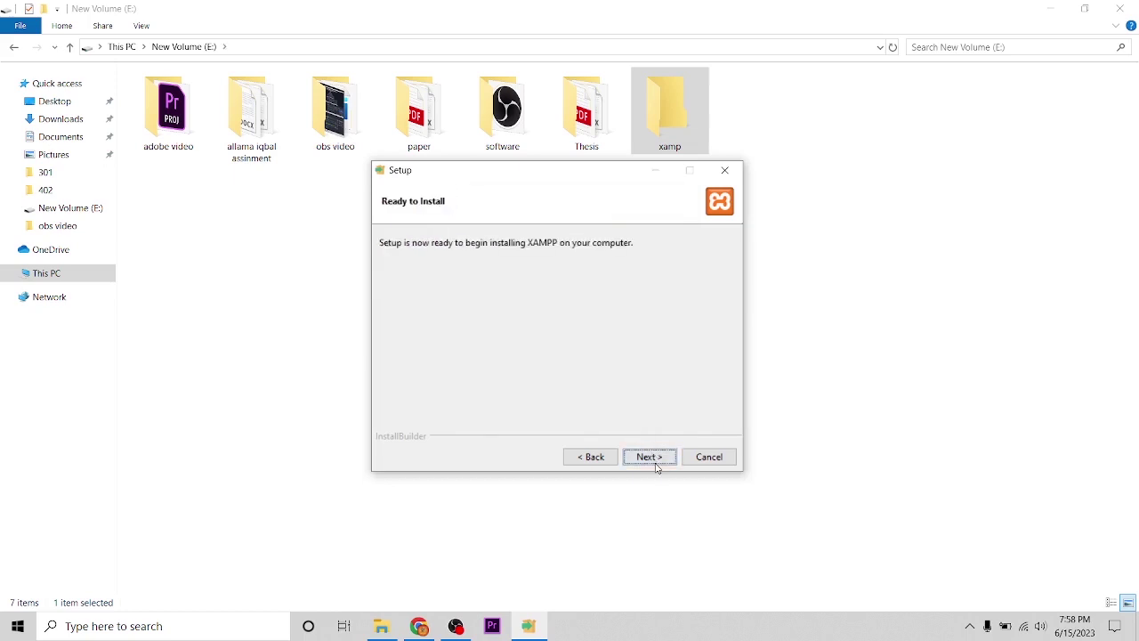
pyautogui.click(656, 459)
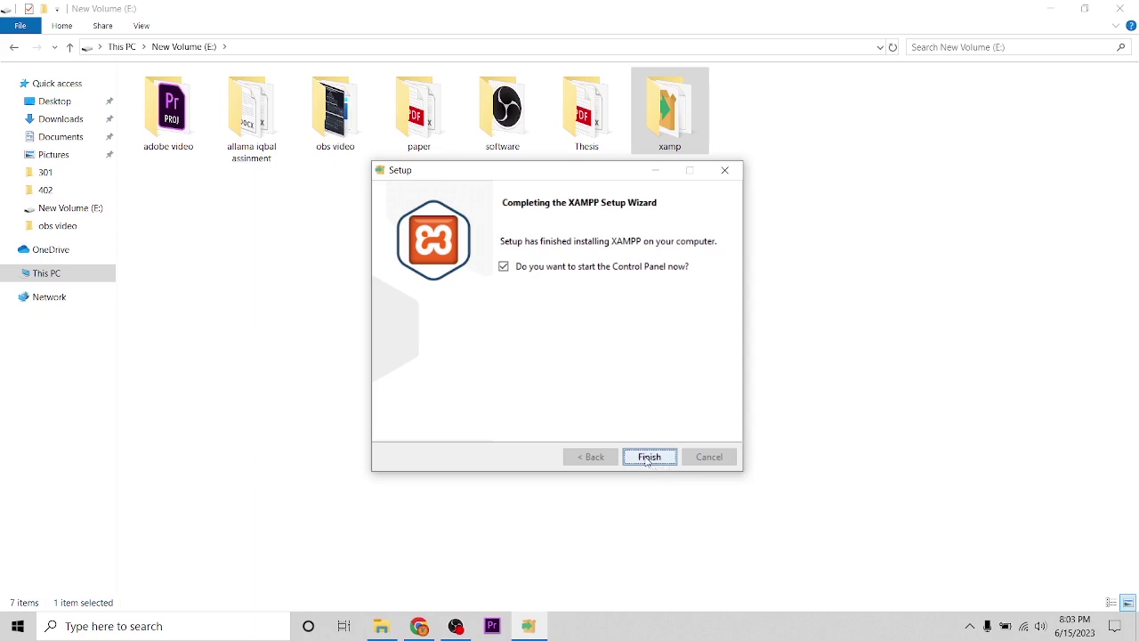
# - Finish setup and start Apache and MySQL in the XAMPP Control Panel
pyautogui.click(649, 457)
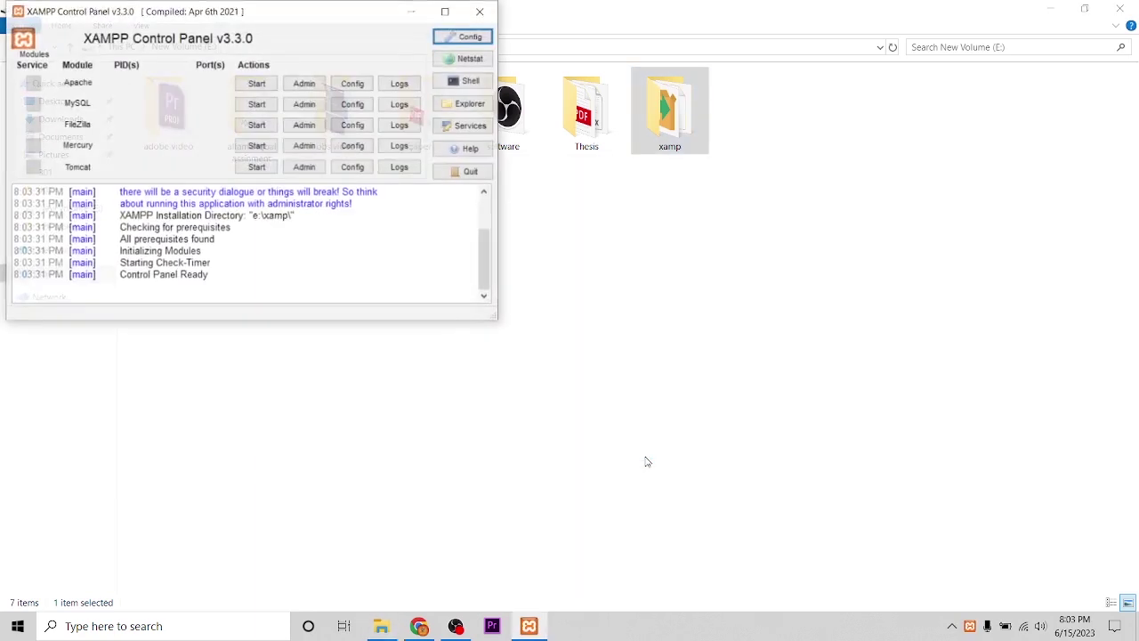
pyautogui.moveTo(334, 11); pyautogui.dragTo(571, 130)
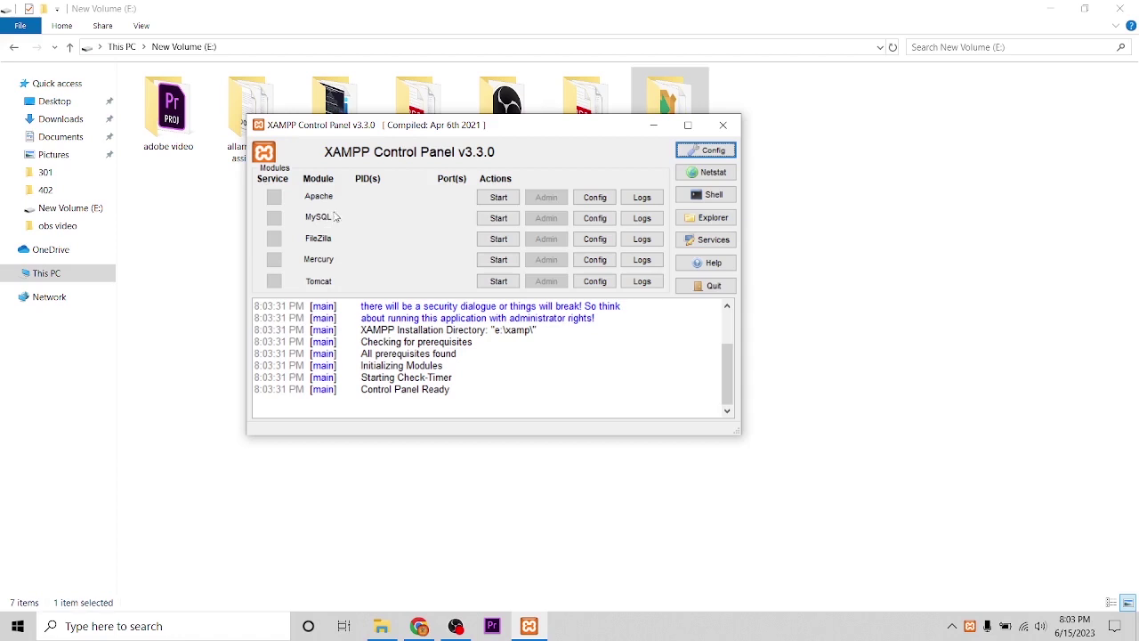
pyautogui.click(499, 198)
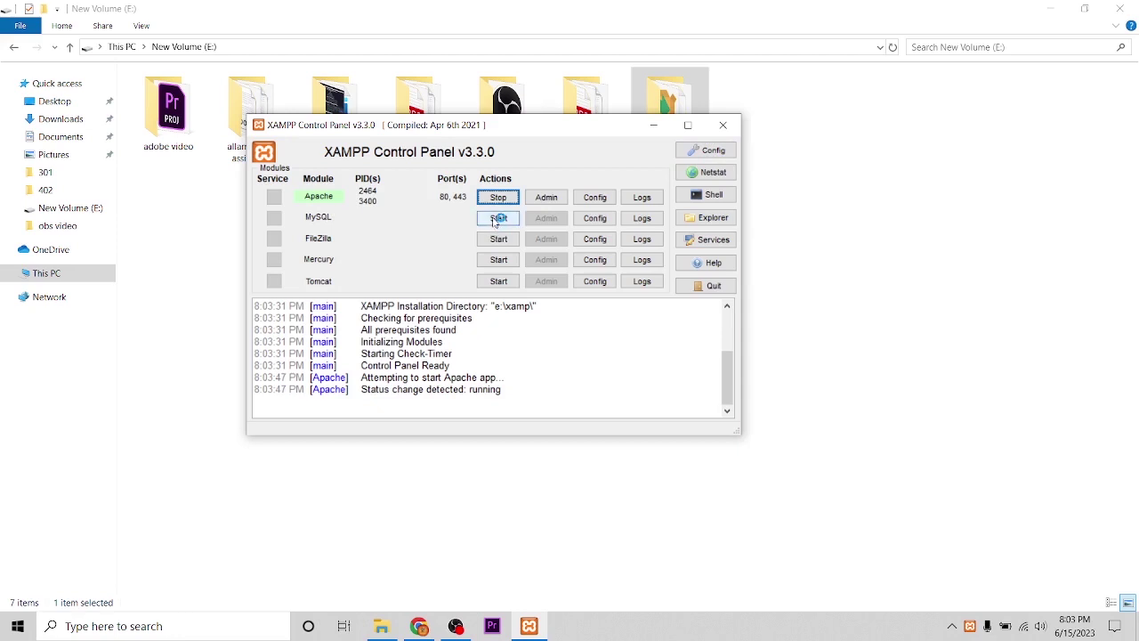
pyautogui.click(498, 218)
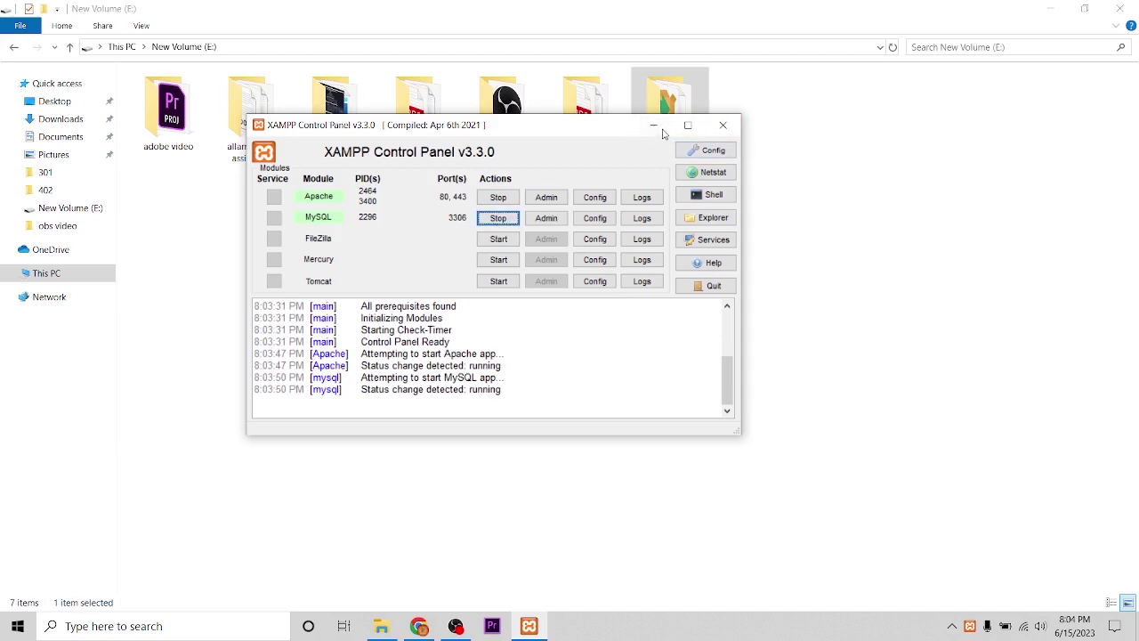
# - Minimize the Control Panel and open the Downloads folder in File Explorer
pyautogui.click(654, 126)
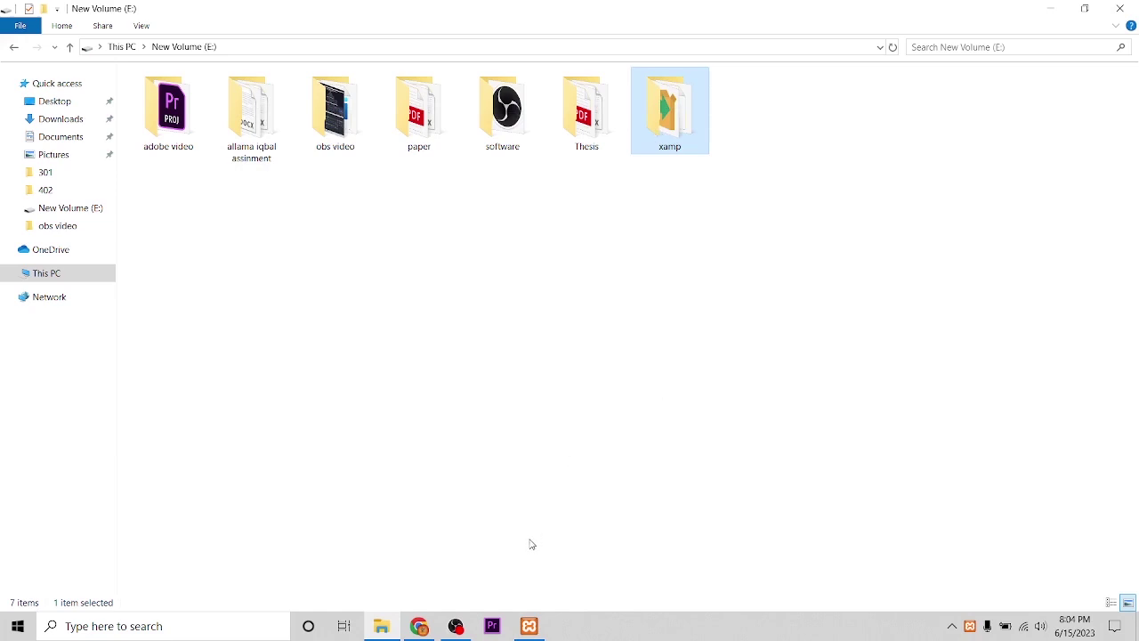
pyautogui.click(55, 276)
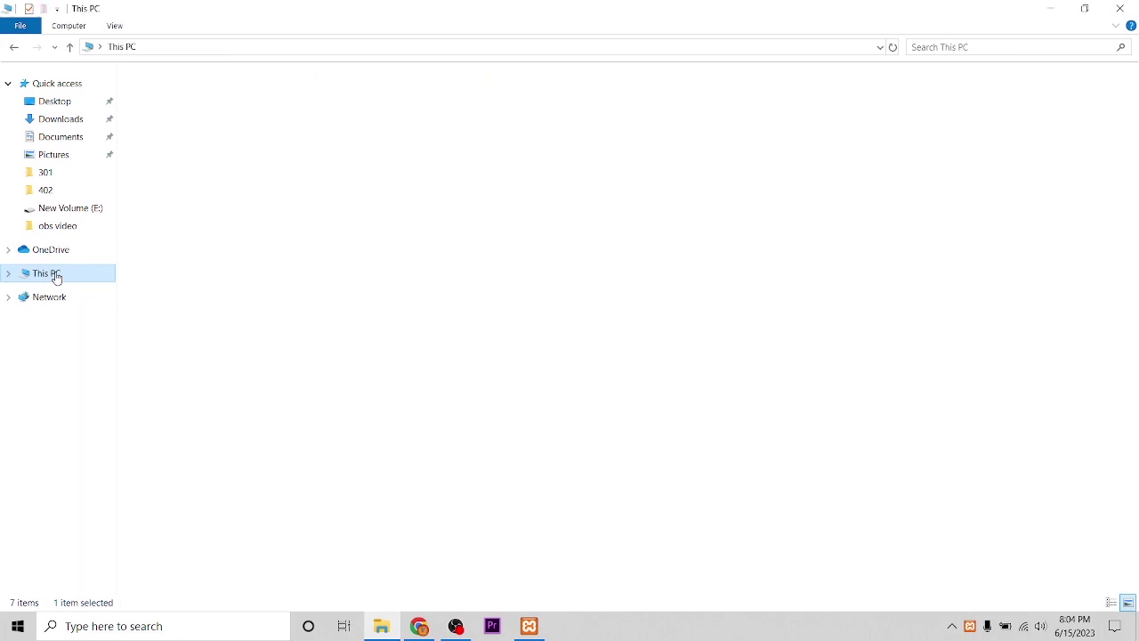
pyautogui.doubleClick(753, 110)
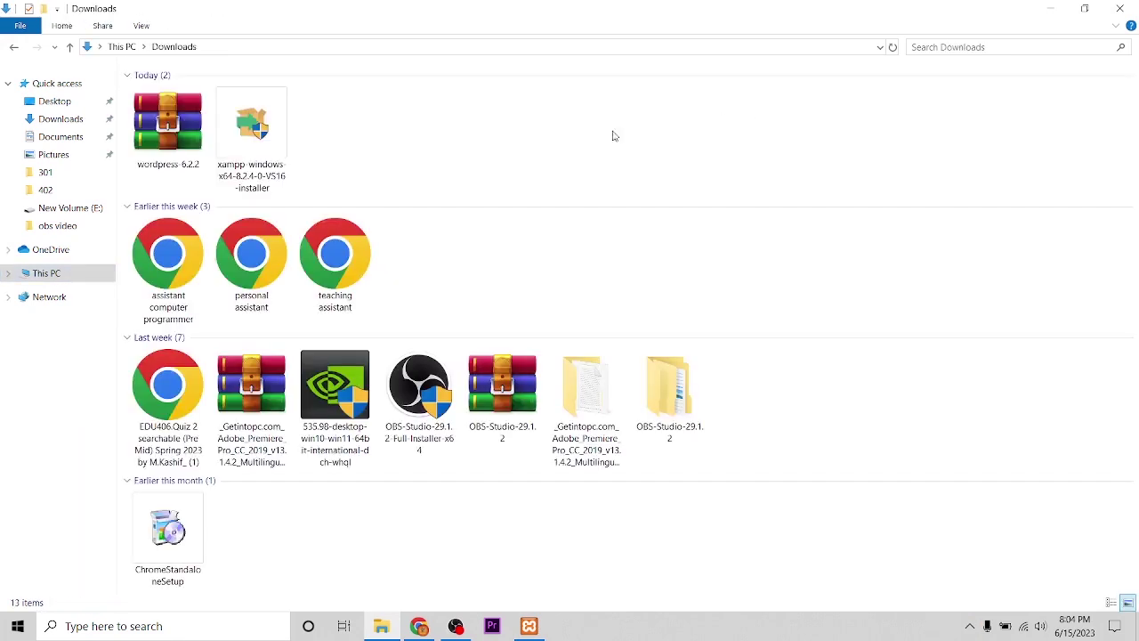
# - Copy the wordpress-6.2.2 archive from Downloads
pyautogui.click(177, 162)
pyautogui.rightClick(174, 162)
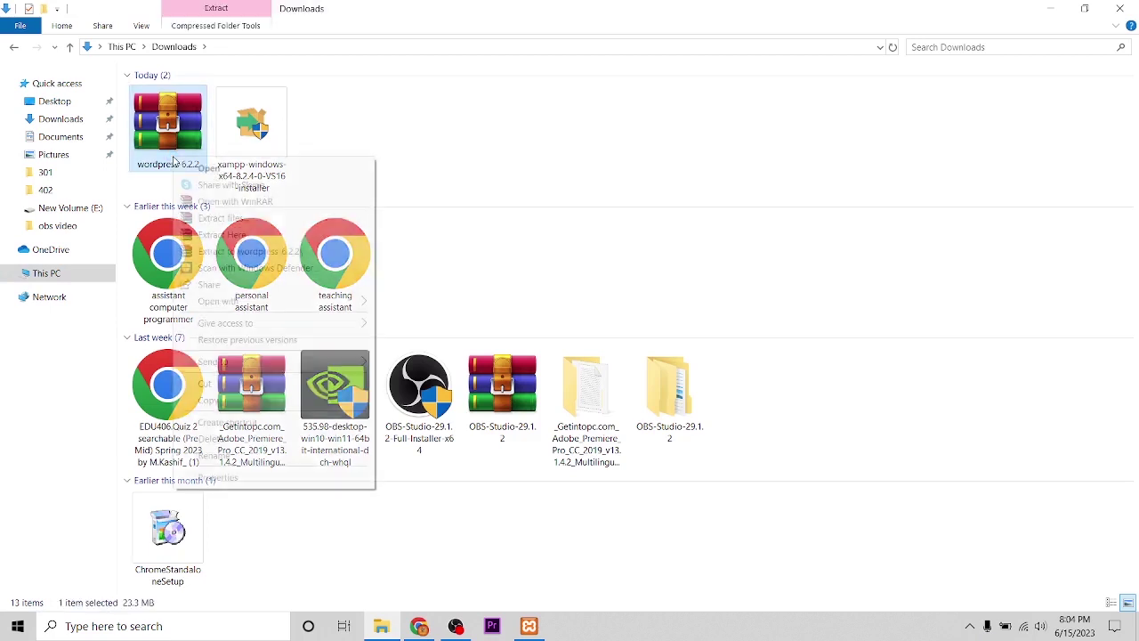
pyautogui.click(209, 400)
# - Open the xamp folder on New Volume (E:)
pyautogui.click(49, 274)
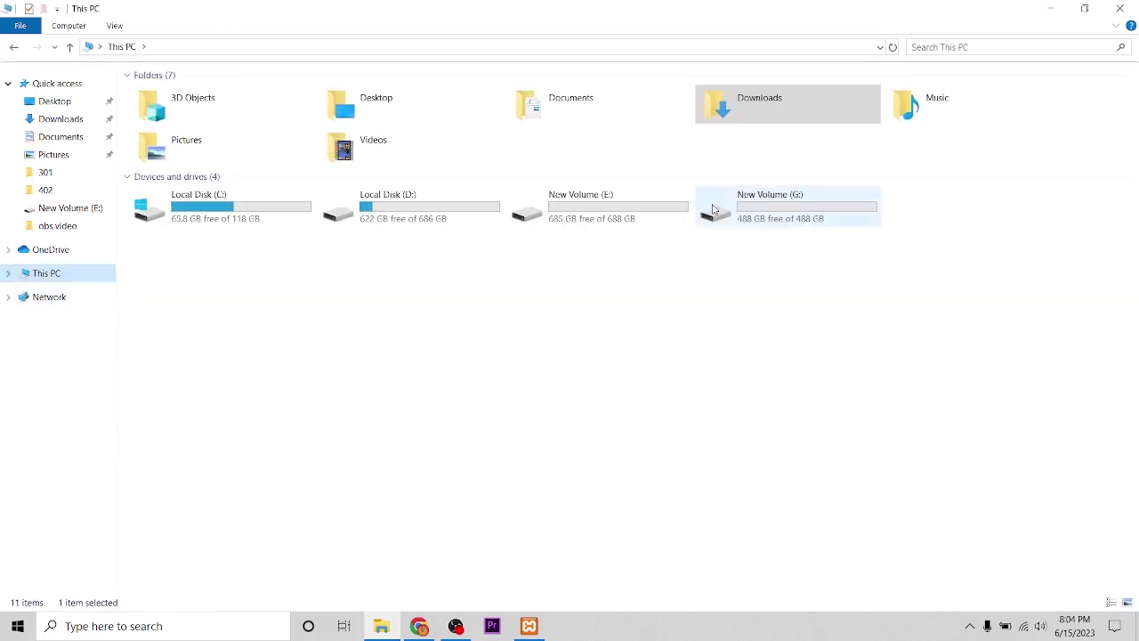
pyautogui.doubleClick(610, 217)
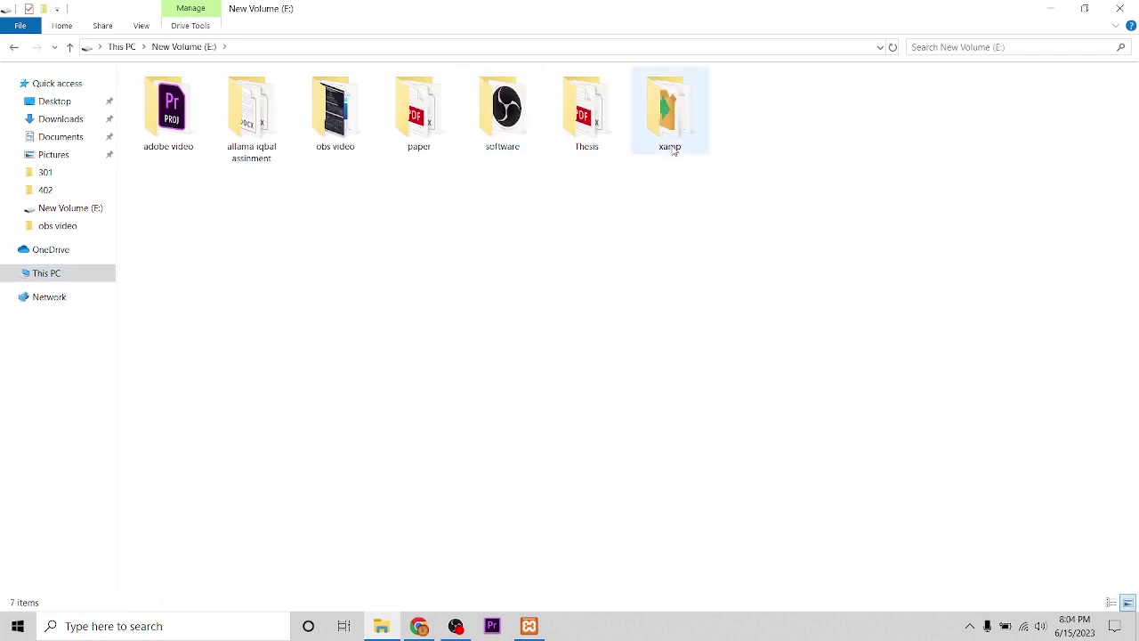
pyautogui.doubleClick(673, 150)
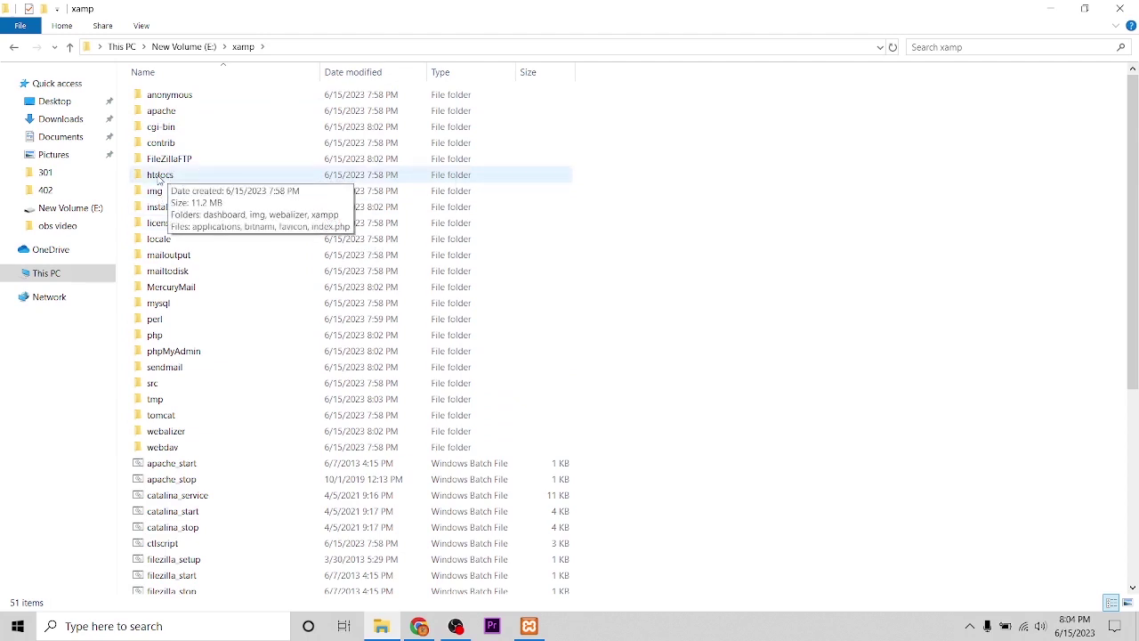
# - Paste the wordpress-6.2.2 archive into htdocs and extract it to a wordpress-6.2.2 folder
pyautogui.doubleClick(160, 175)
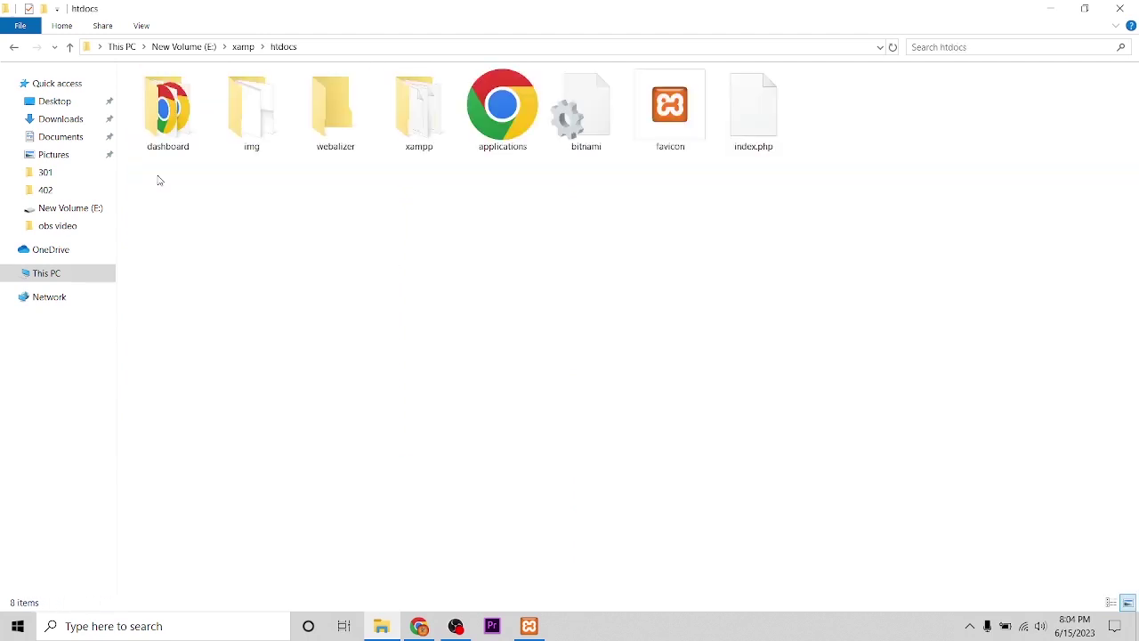
pyautogui.rightClick(888, 159)
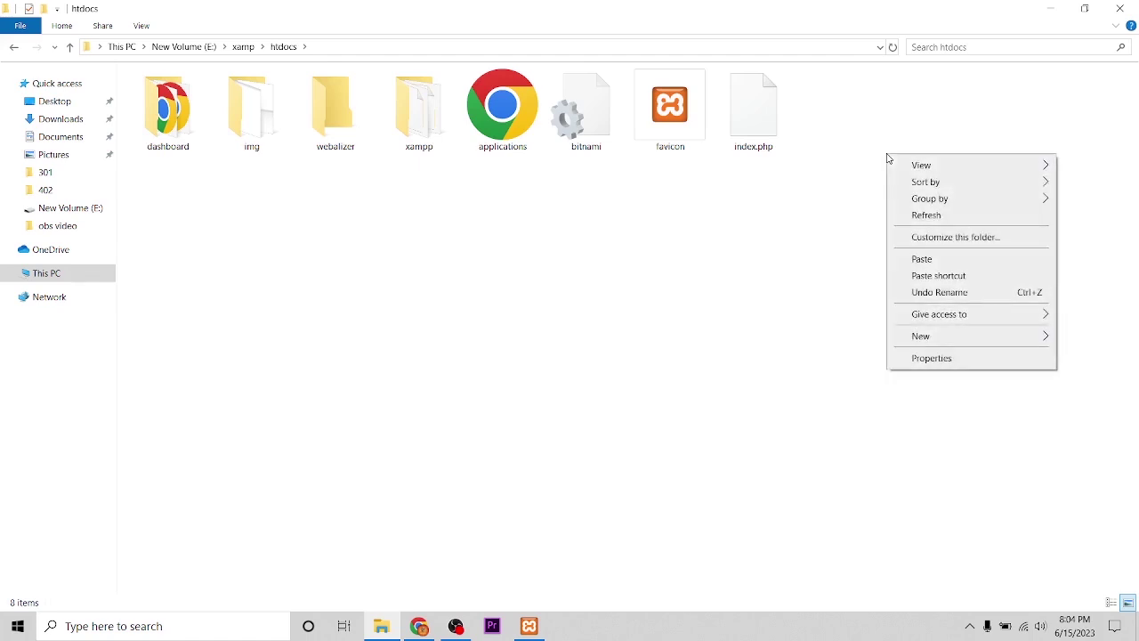
pyautogui.click(914, 264)
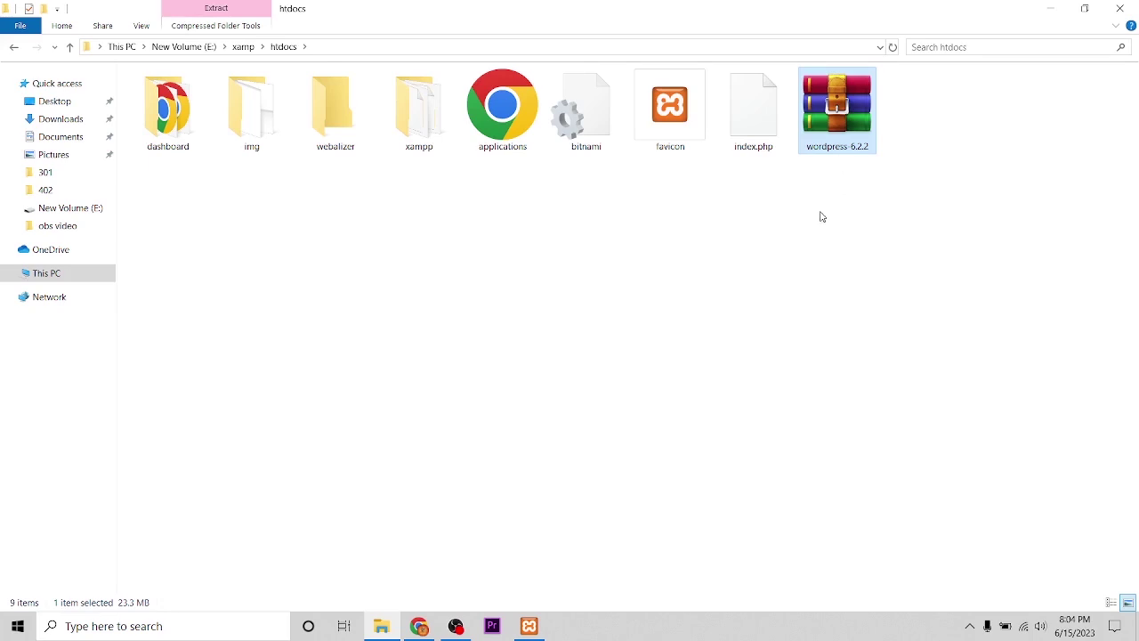
pyautogui.rightClick(830, 142)
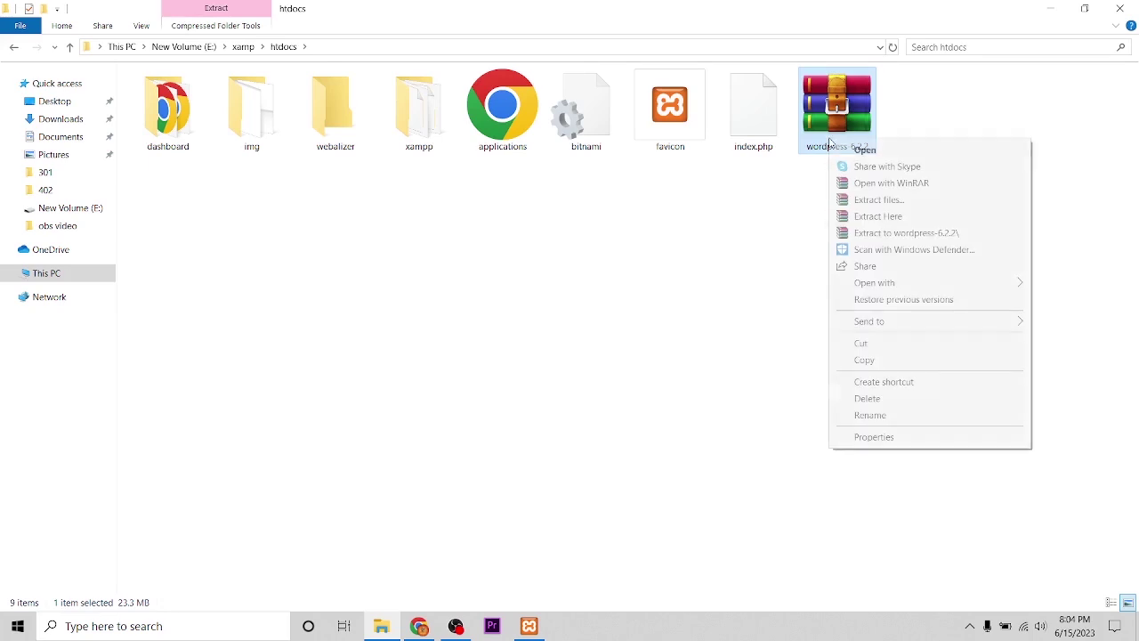
pyautogui.click(891, 234)
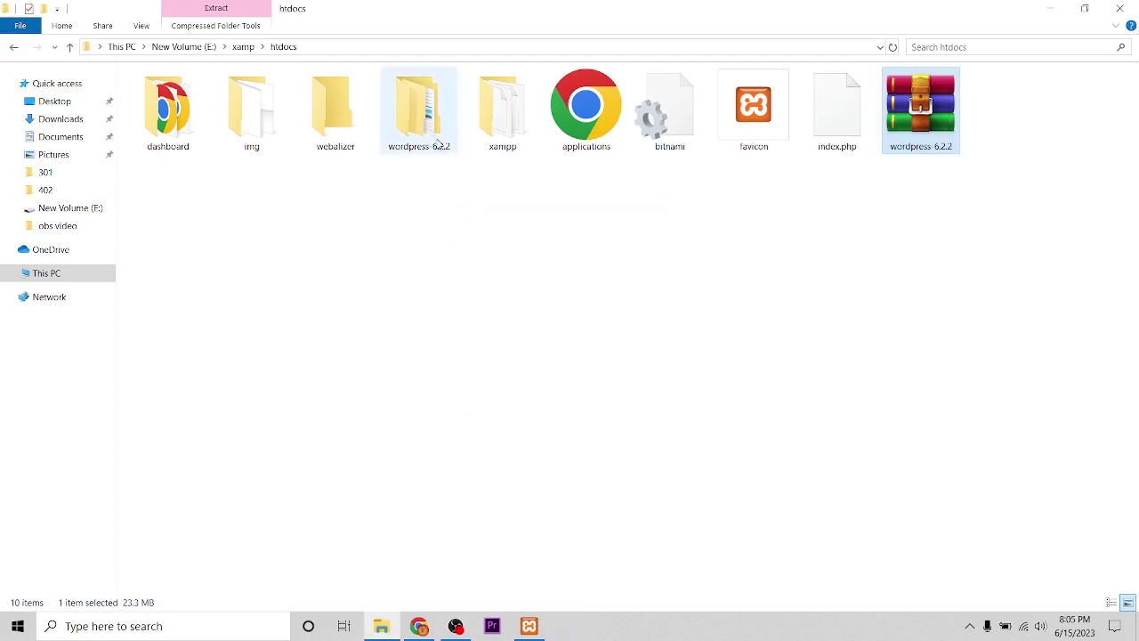
# - Check the extracted wordpress-6.2.2 folder, rename it to School, and minimize File Explorer
pyautogui.doubleClick(418, 112)
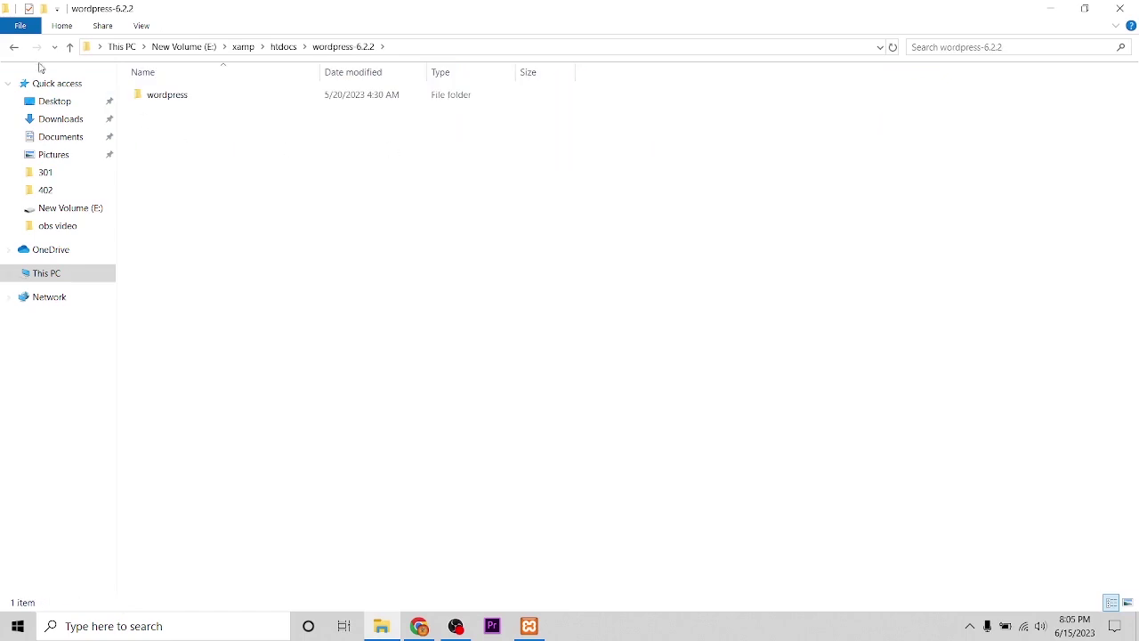
pyautogui.click(13, 49)
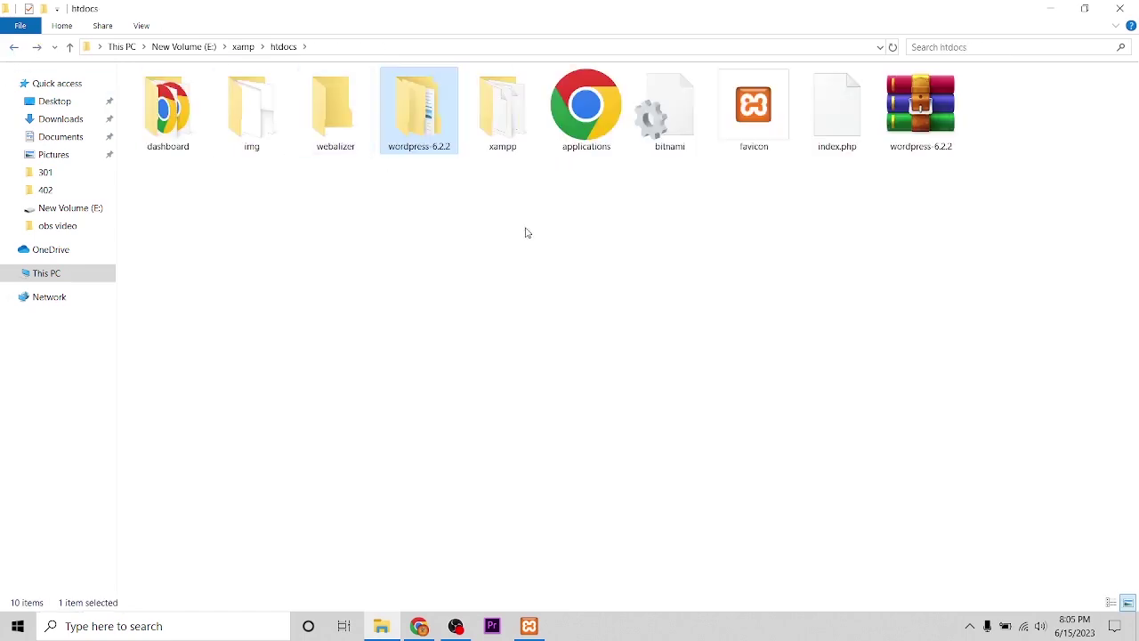
pyautogui.rightClick(405, 151)
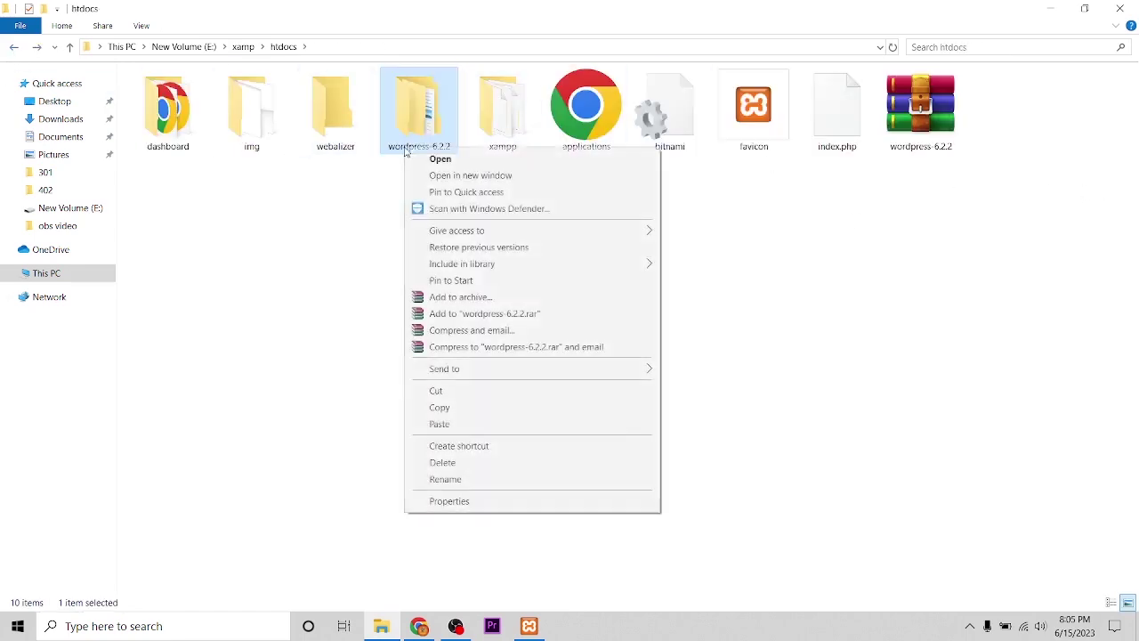
pyautogui.click(456, 480)
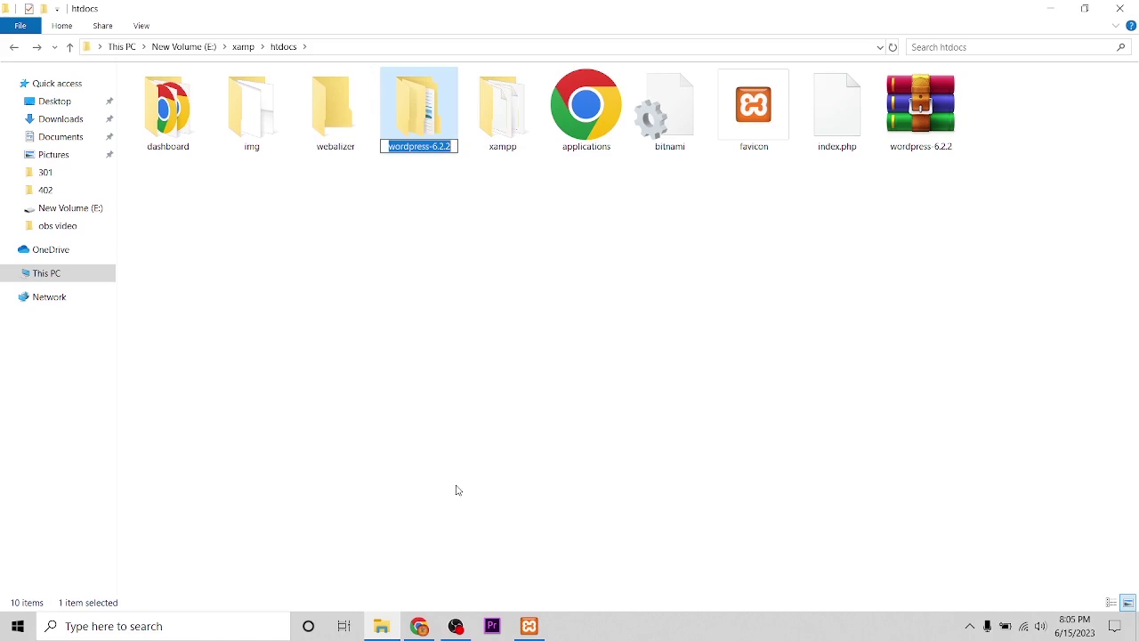
pyautogui.write('Sechho')
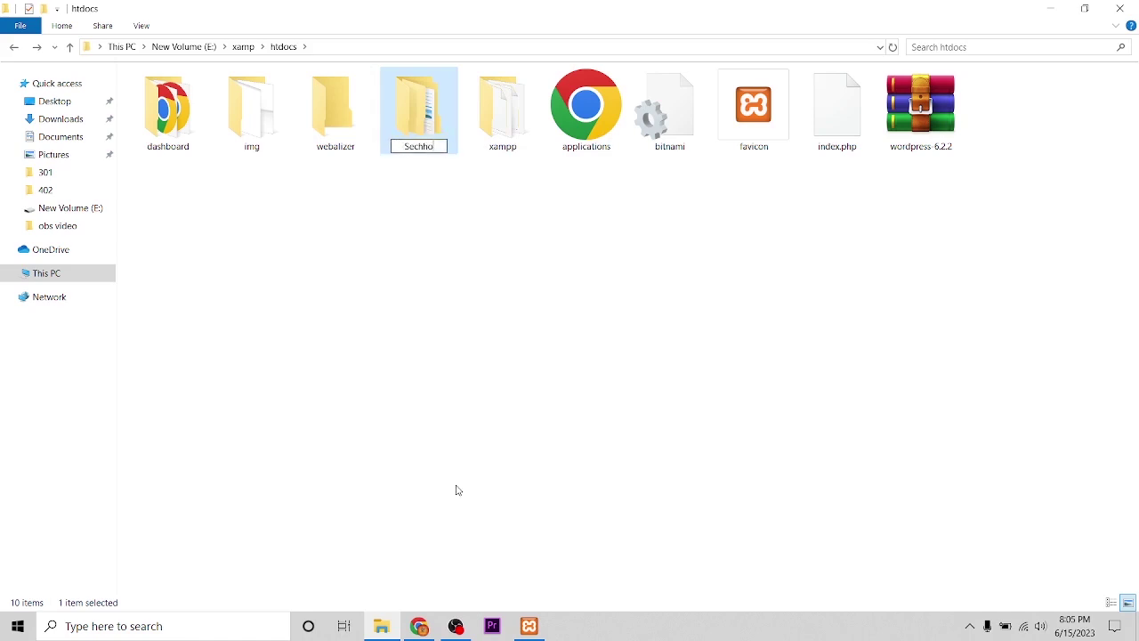
pyautogui.write('l')
pyautogui.press('BackSpace')
pyautogui.press('BackSpace')
pyautogui.press('BackSpace')
pyautogui.press('BackSpace')
pyautogui.press('BackSpace')
pyautogui.press('BackSpace')
pyautogui.write('chool')
pyautogui.press('Return')
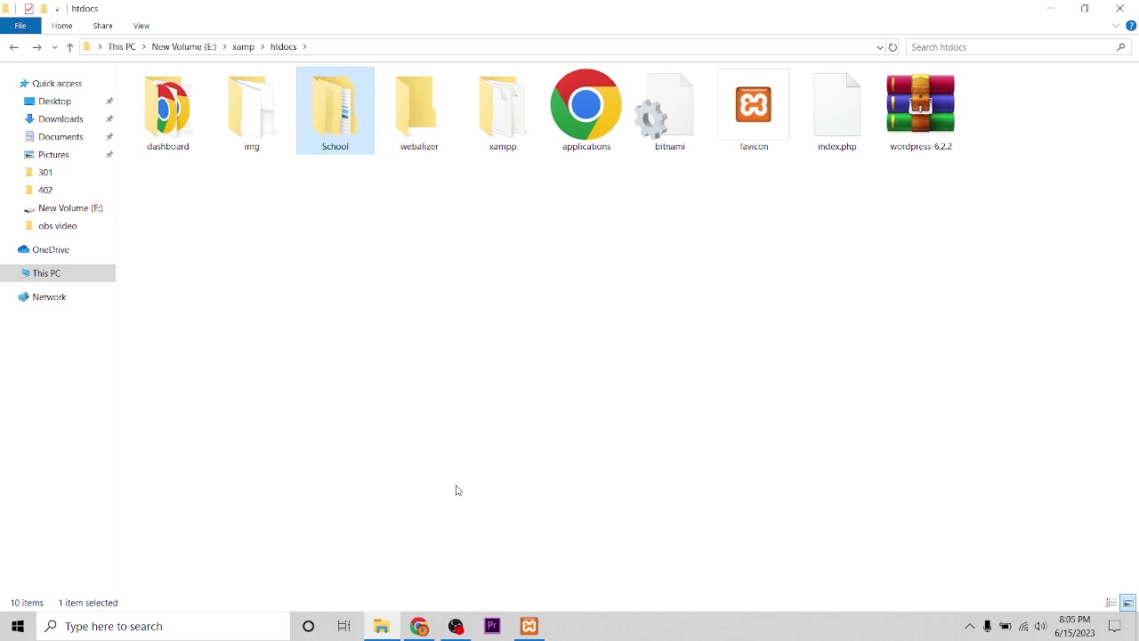
pyautogui.click(396, 258)
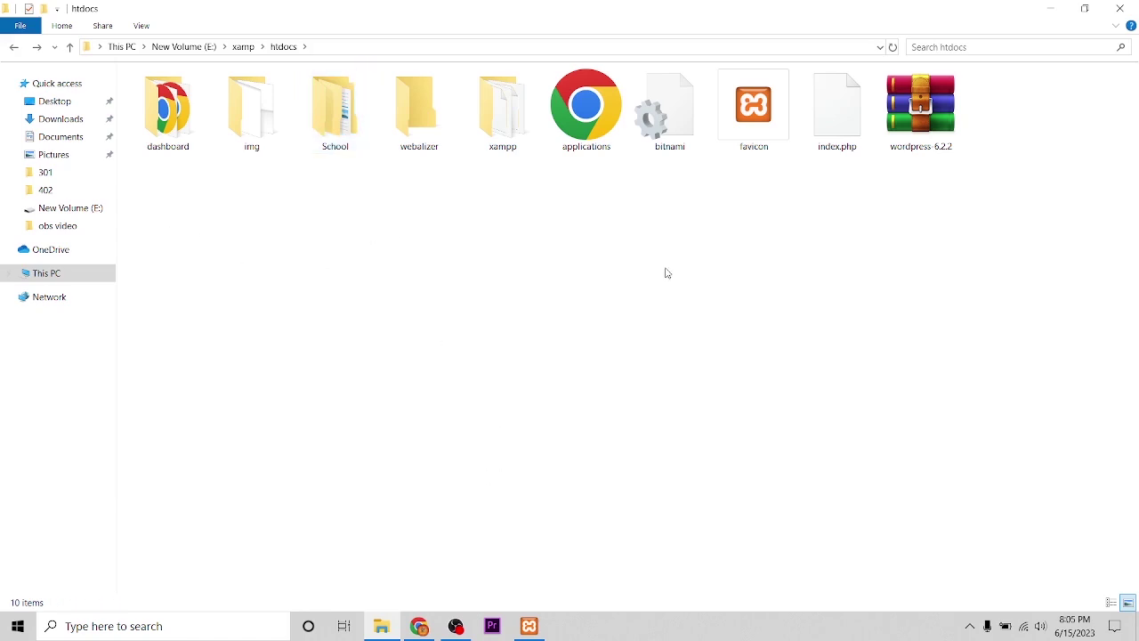
pyautogui.click(1050, 8)
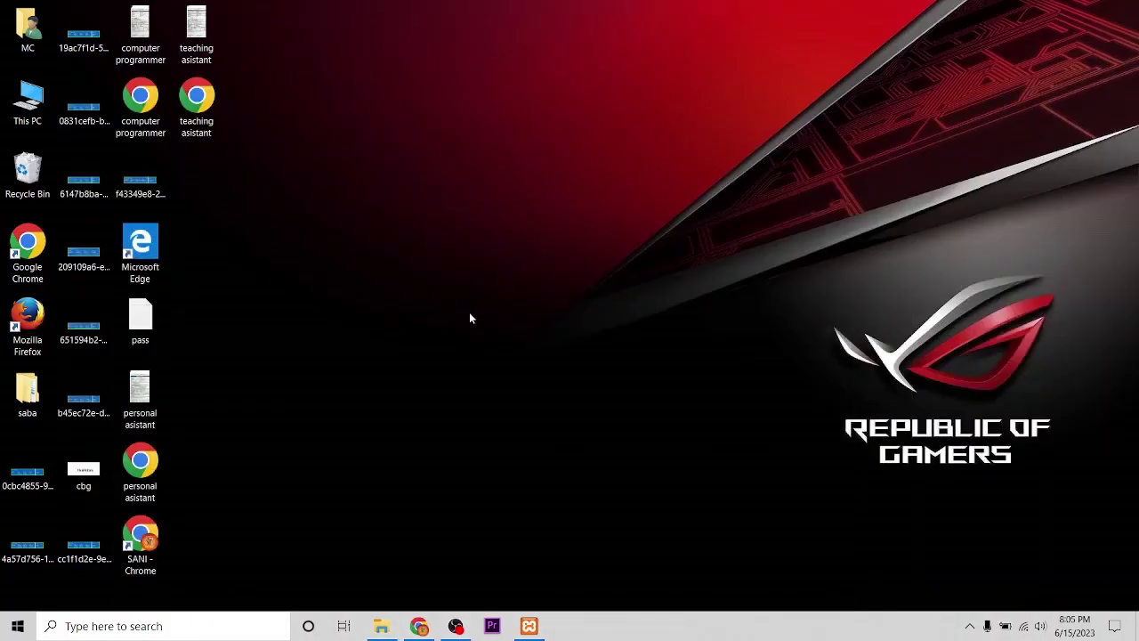
# - Close the old Chrome tabs and go to localhost/phpmyadmin in a new tab
pyautogui.click(419, 626)
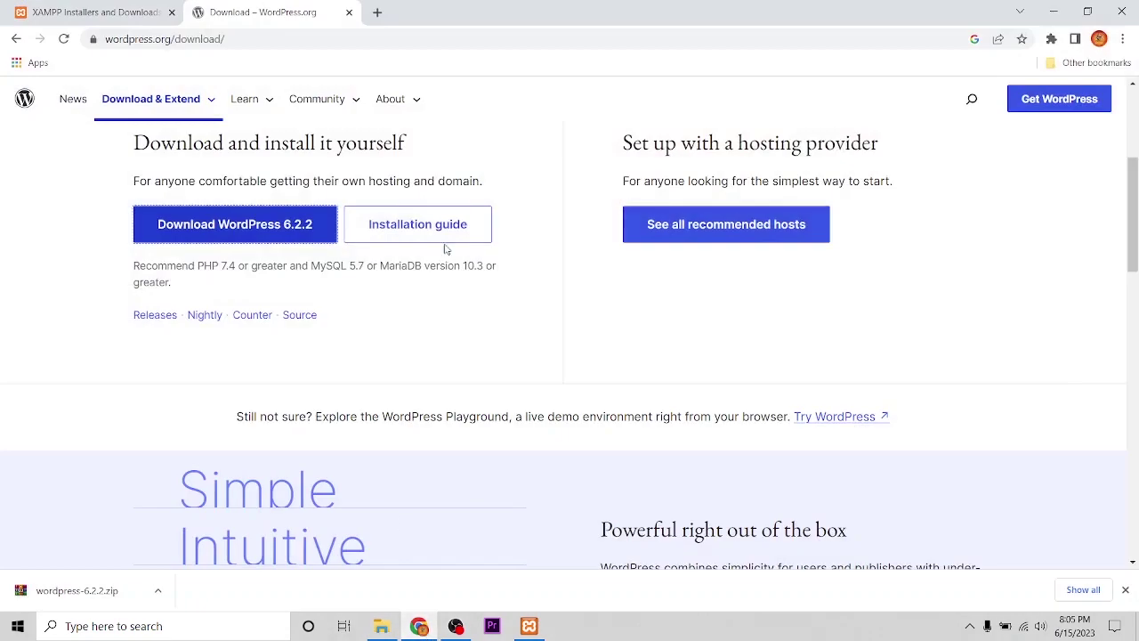
pyautogui.click(343, 13)
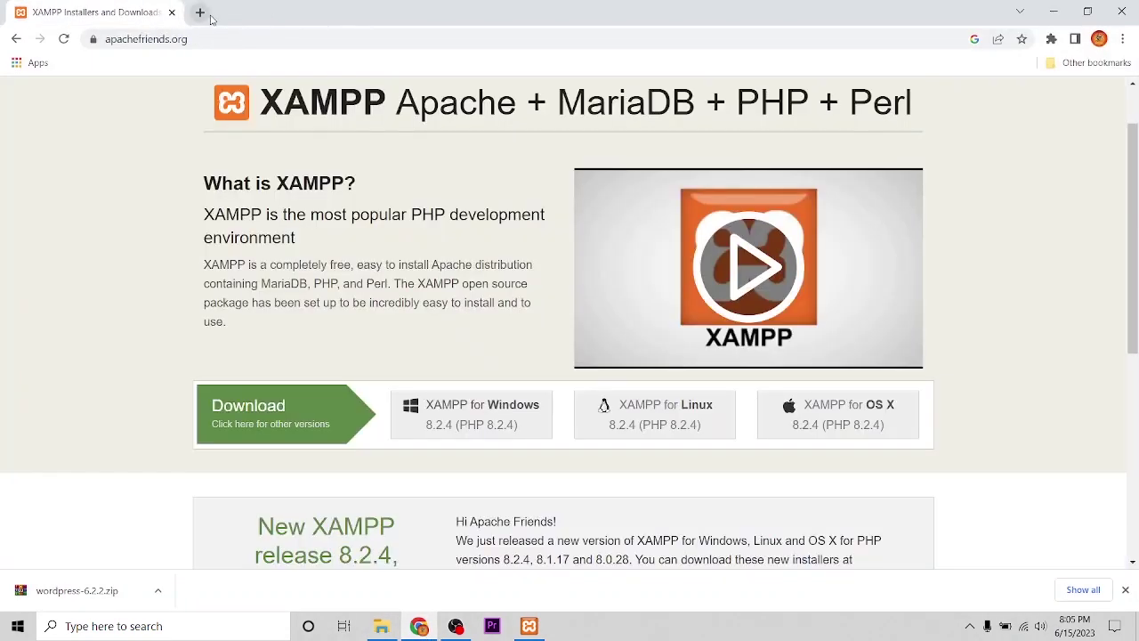
pyautogui.click(269, 12)
pyautogui.click(172, 13)
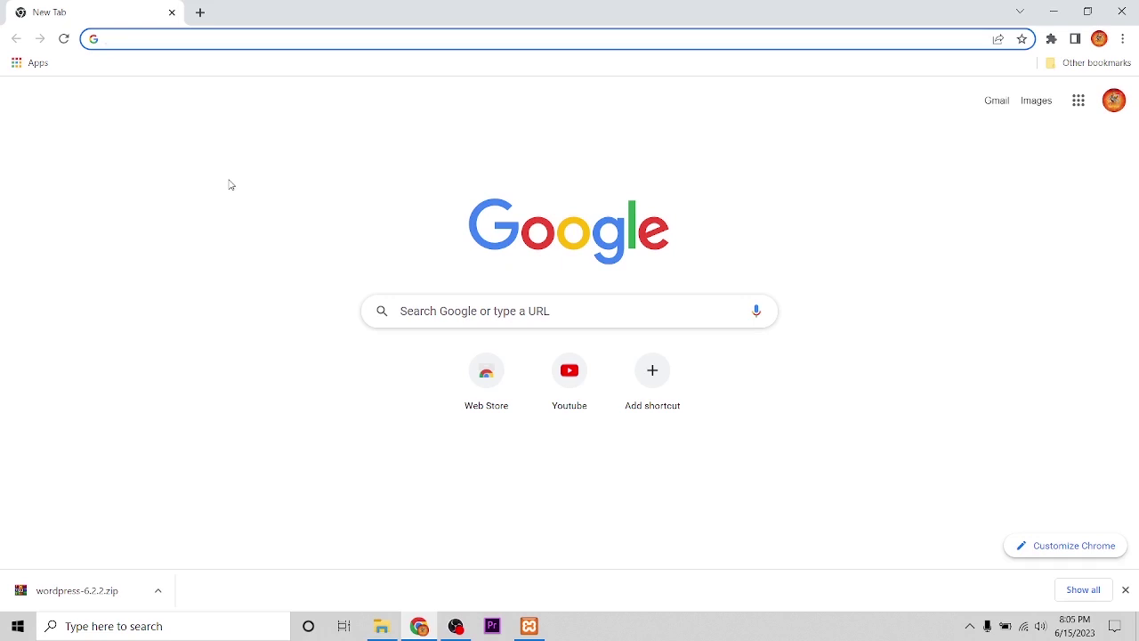
pyautogui.write('local')
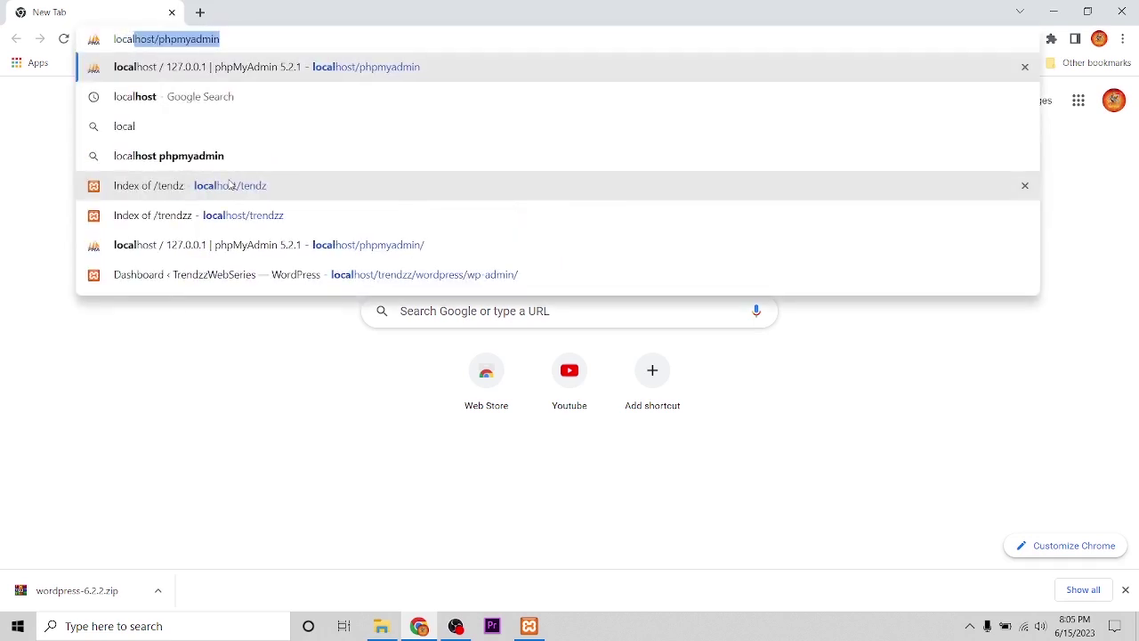
pyautogui.write('host')
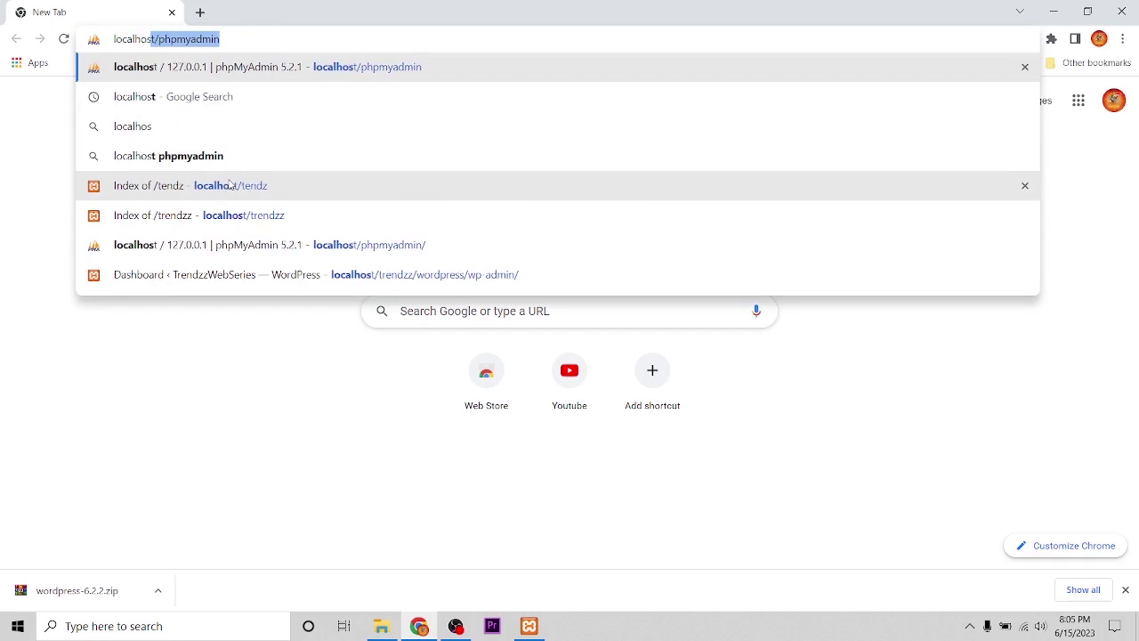
pyautogui.write('/p')
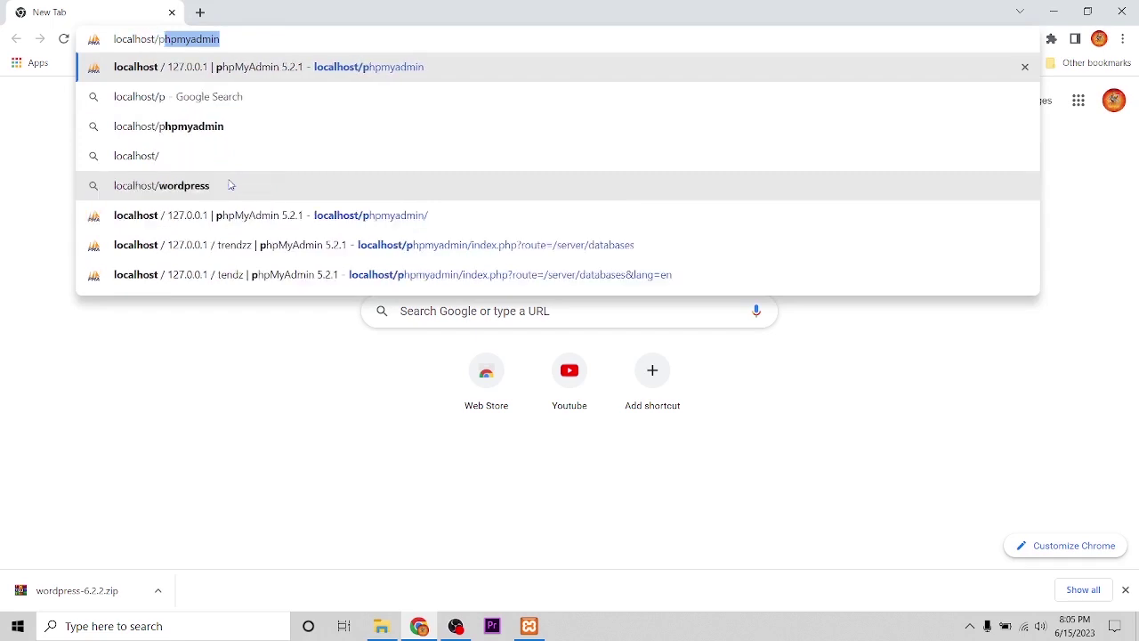
pyautogui.write('hpmyadmin')
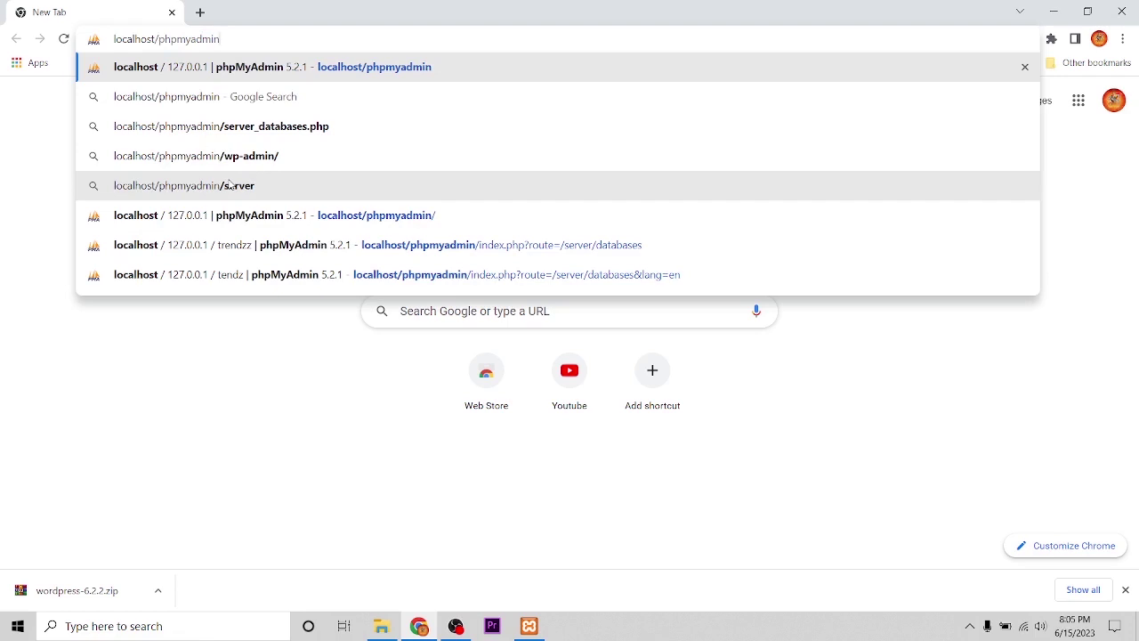
pyautogui.press('Return')
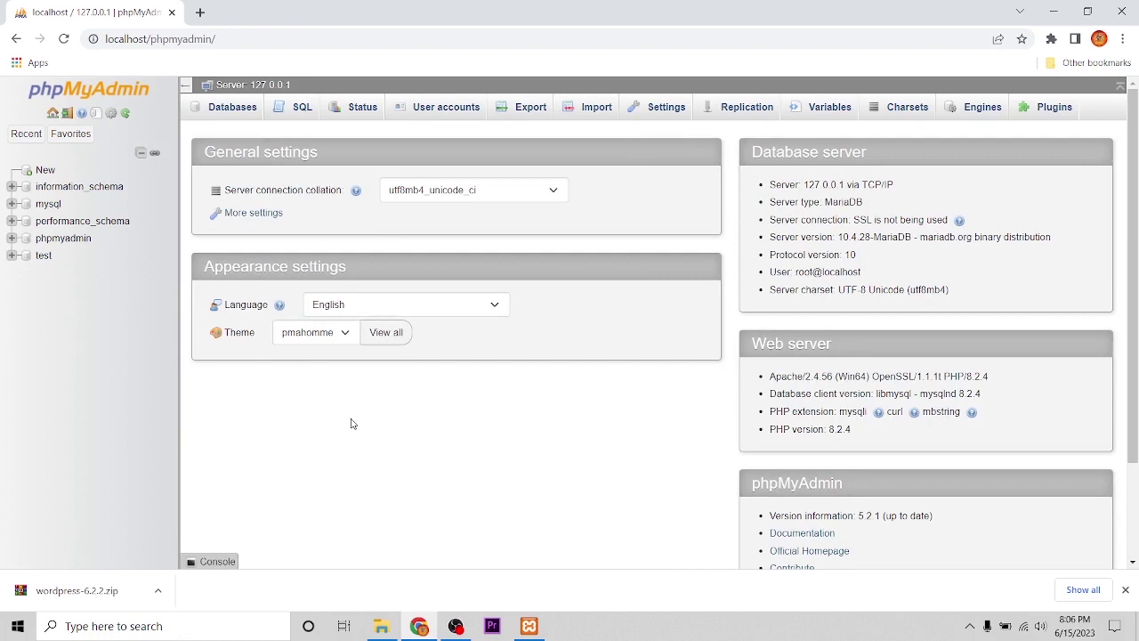
# - Create an empty database named student in phpMyAdmin and open a blank browser tab
pyautogui.click(1125, 589)
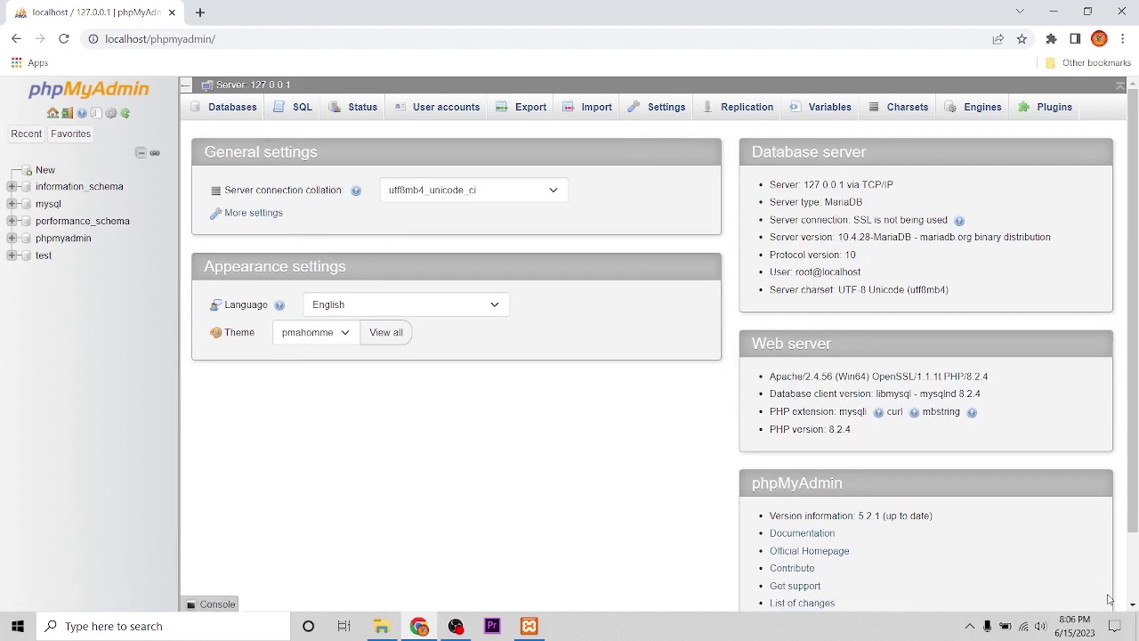
pyautogui.click(234, 108)
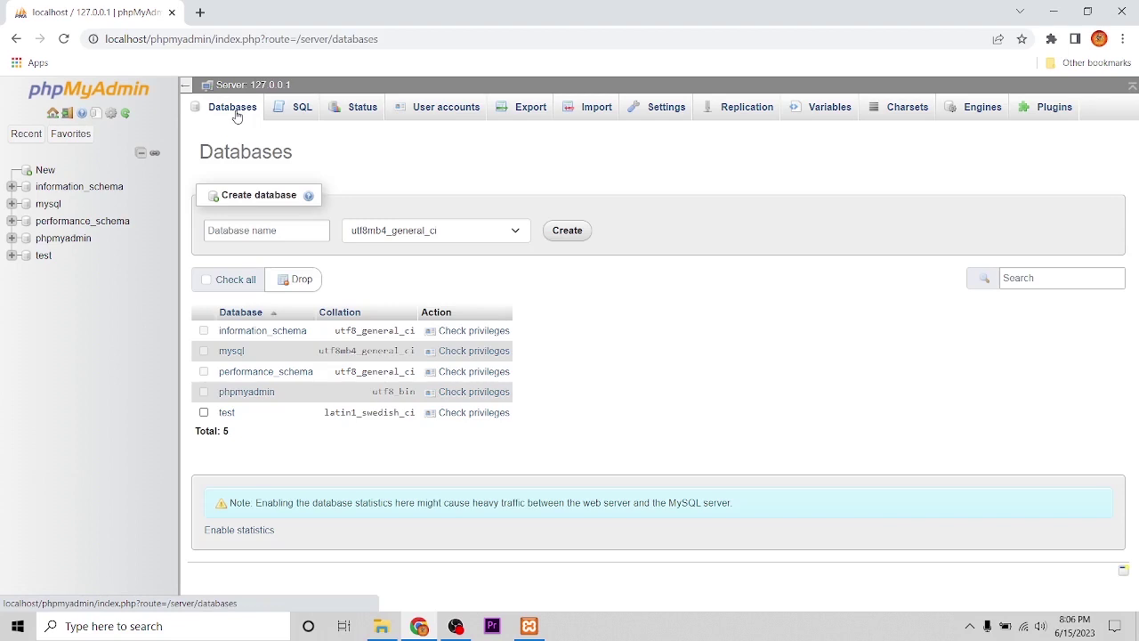
pyautogui.click(225, 229)
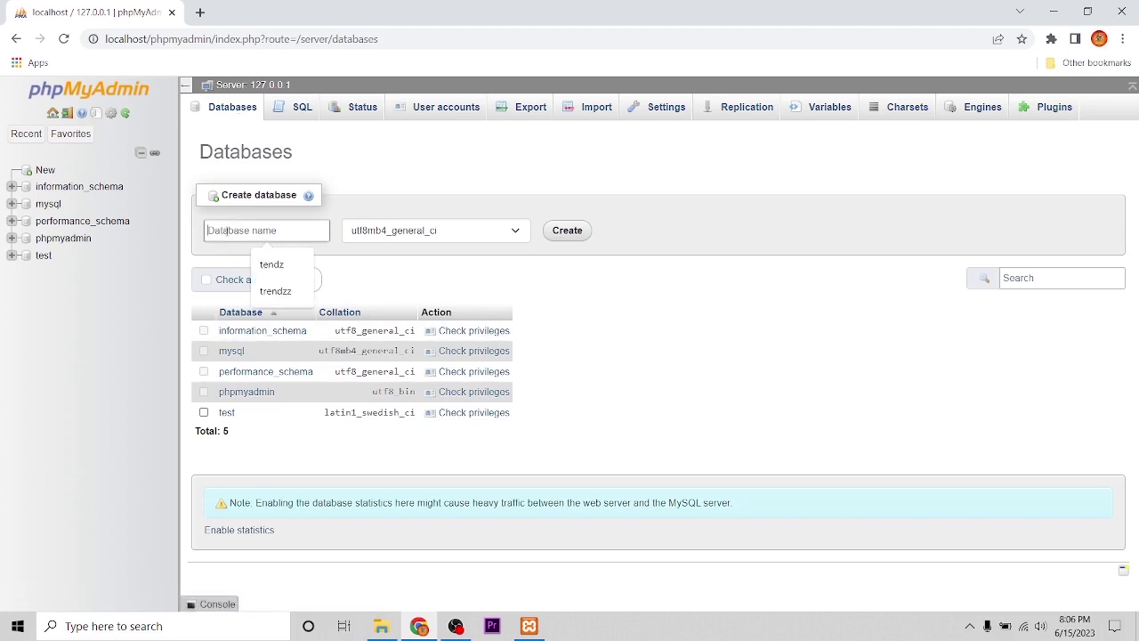
pyautogui.write('student')
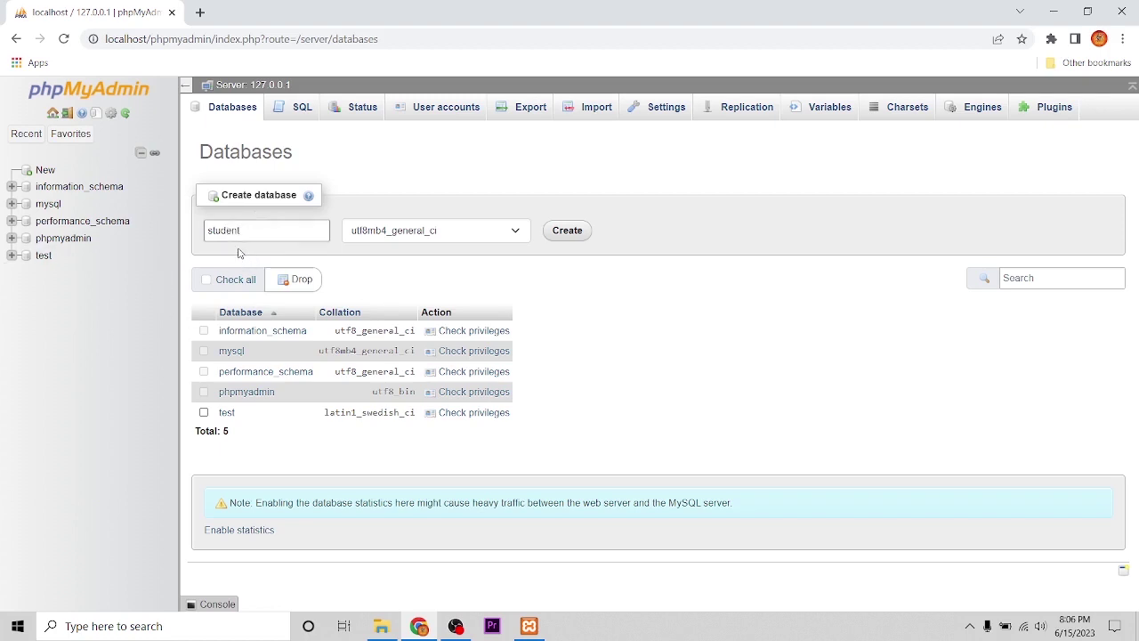
pyautogui.click(208, 231)
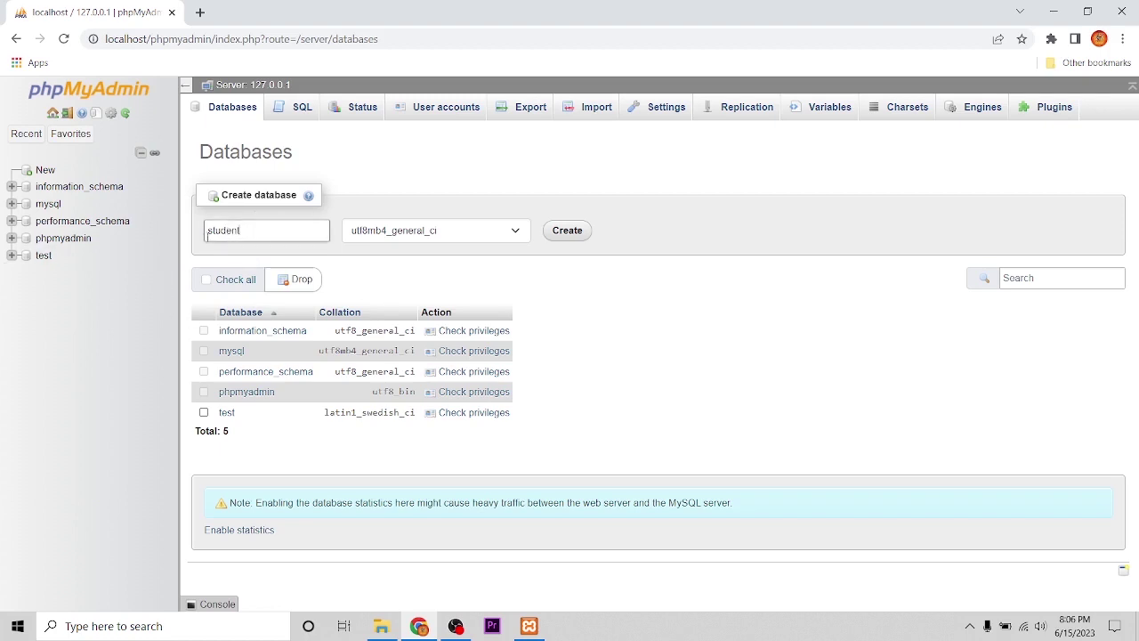
pyautogui.click(575, 231)
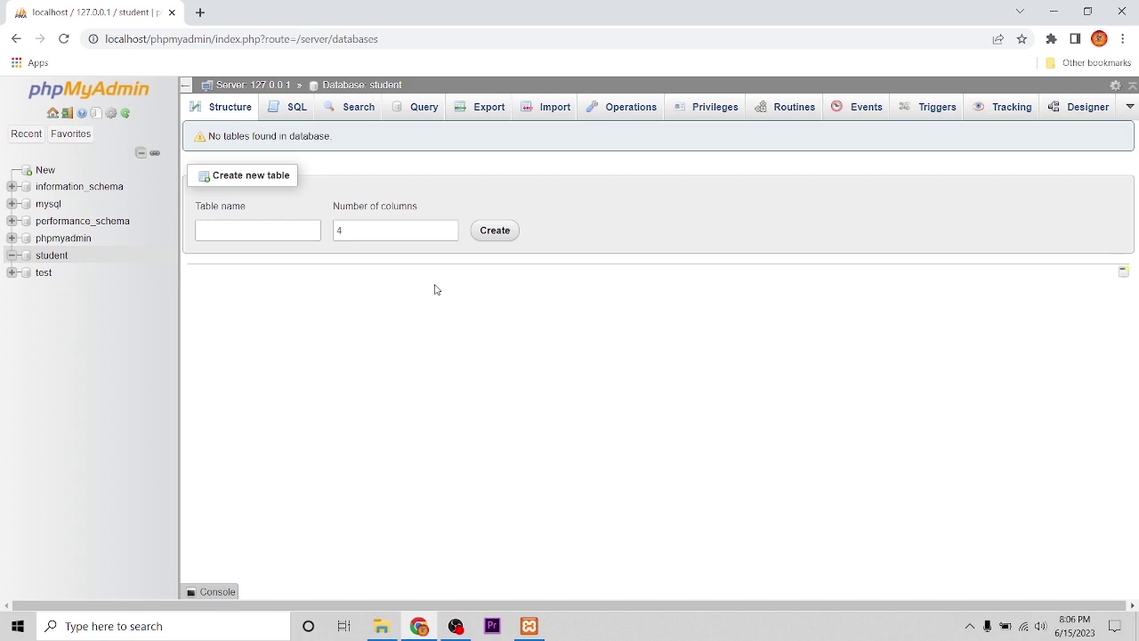
pyautogui.click(200, 12)
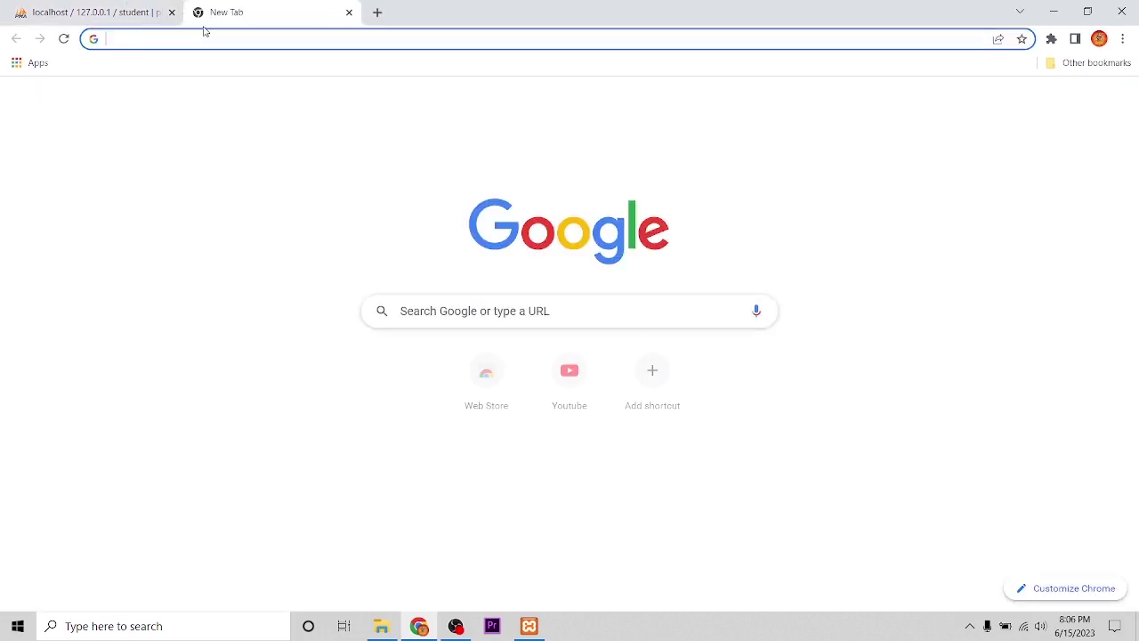
# - Confirm the School folder in htdocs, then browse localhost/school and open its wordpress folder
pyautogui.write('local')
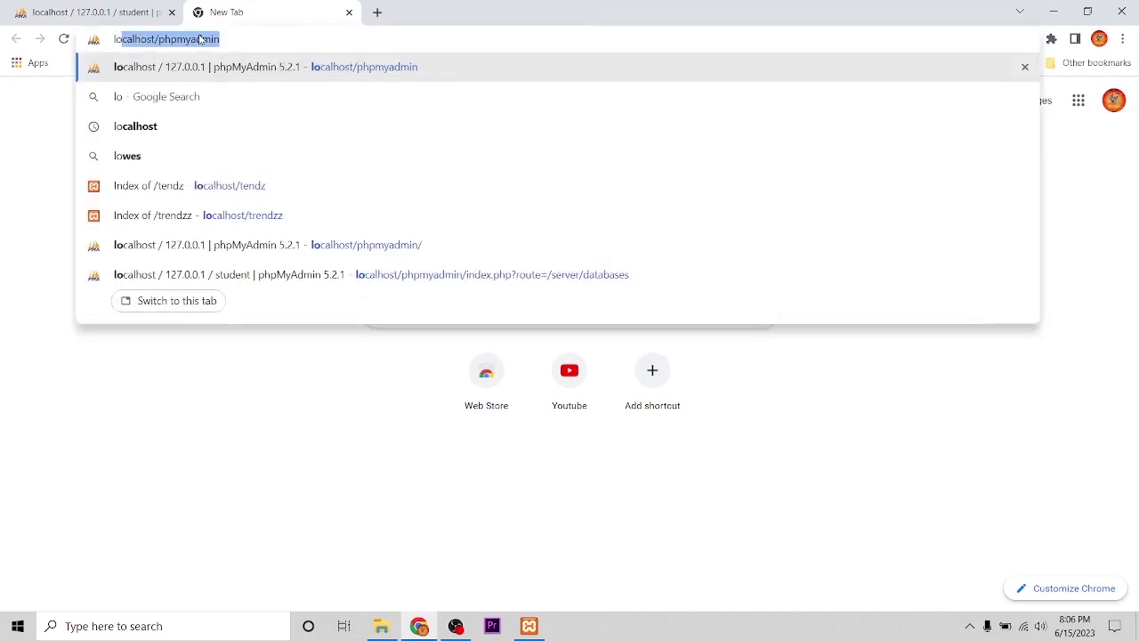
pyautogui.write('host')
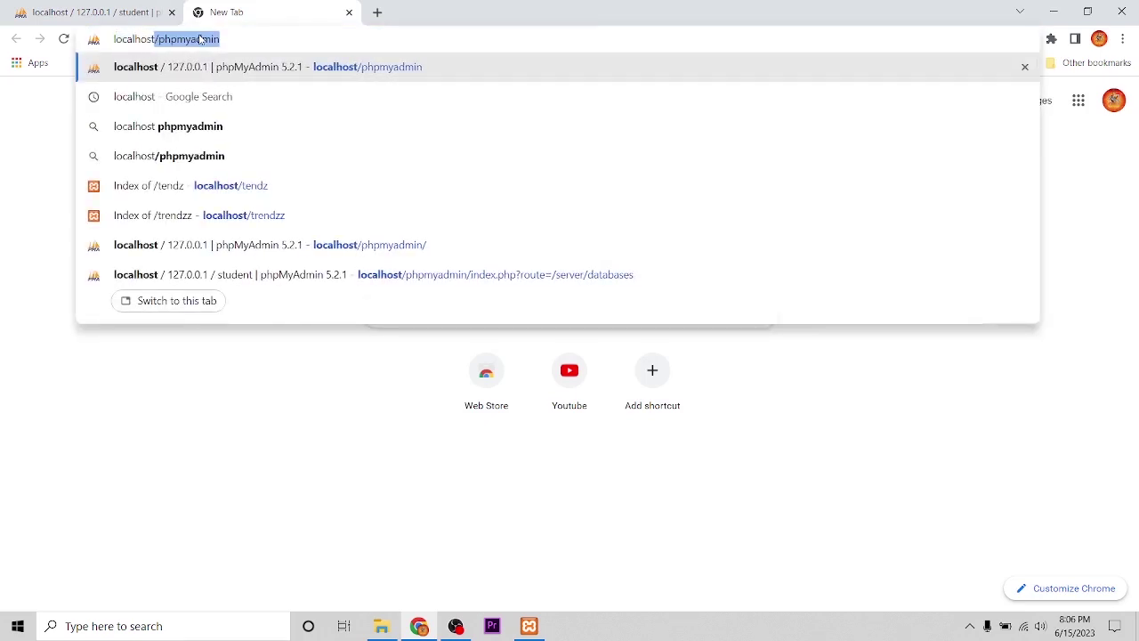
pyautogui.write('/')
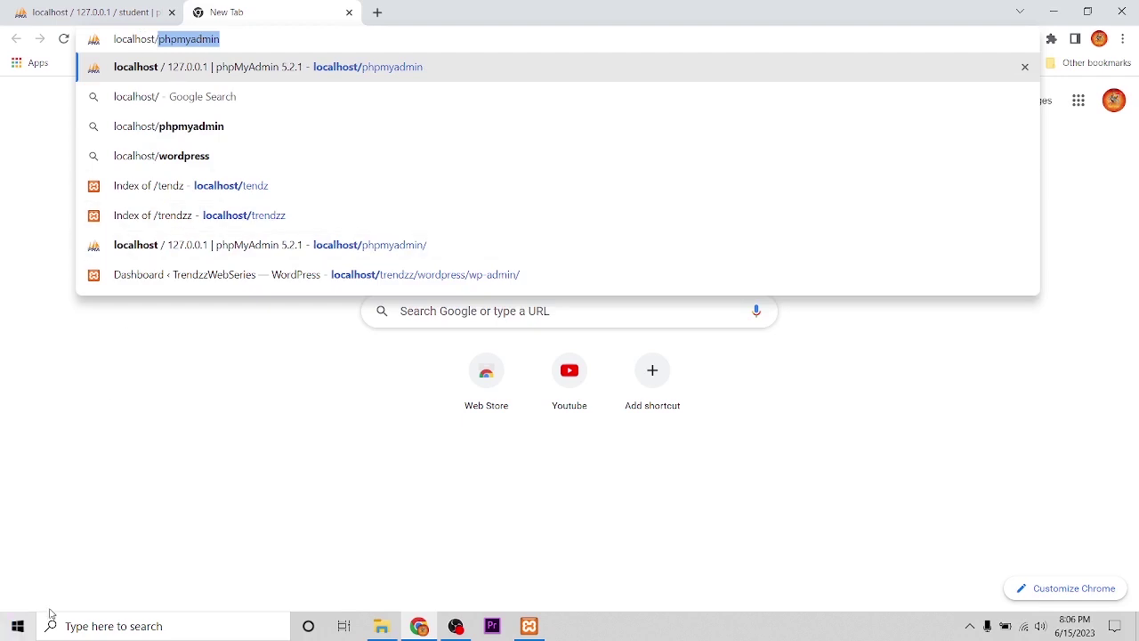
pyautogui.click(380, 626)
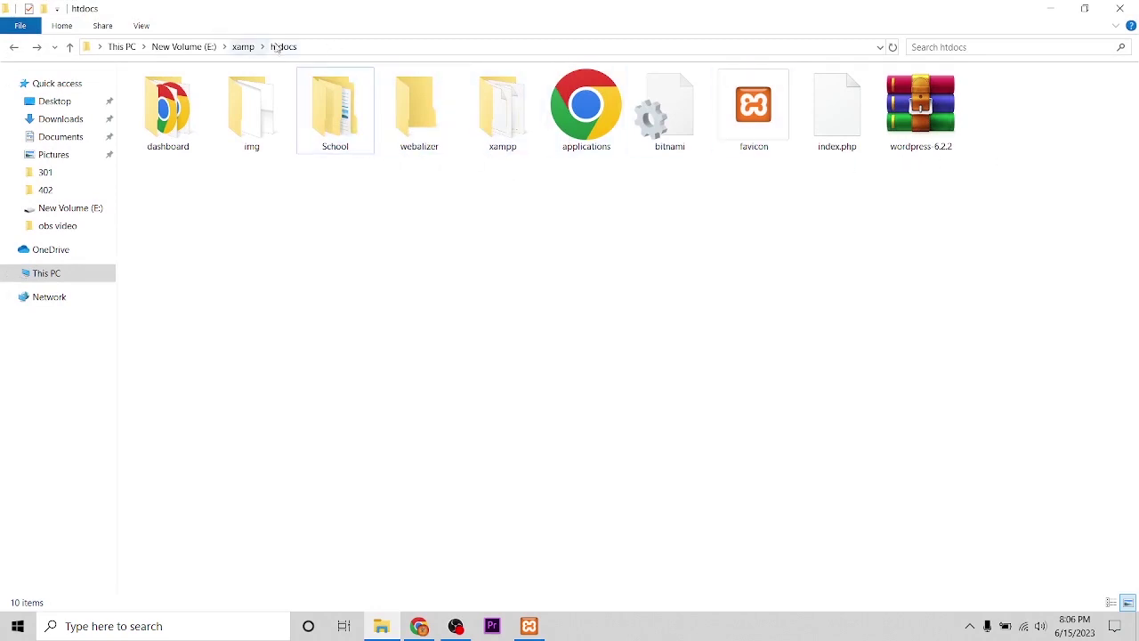
pyautogui.click(341, 148)
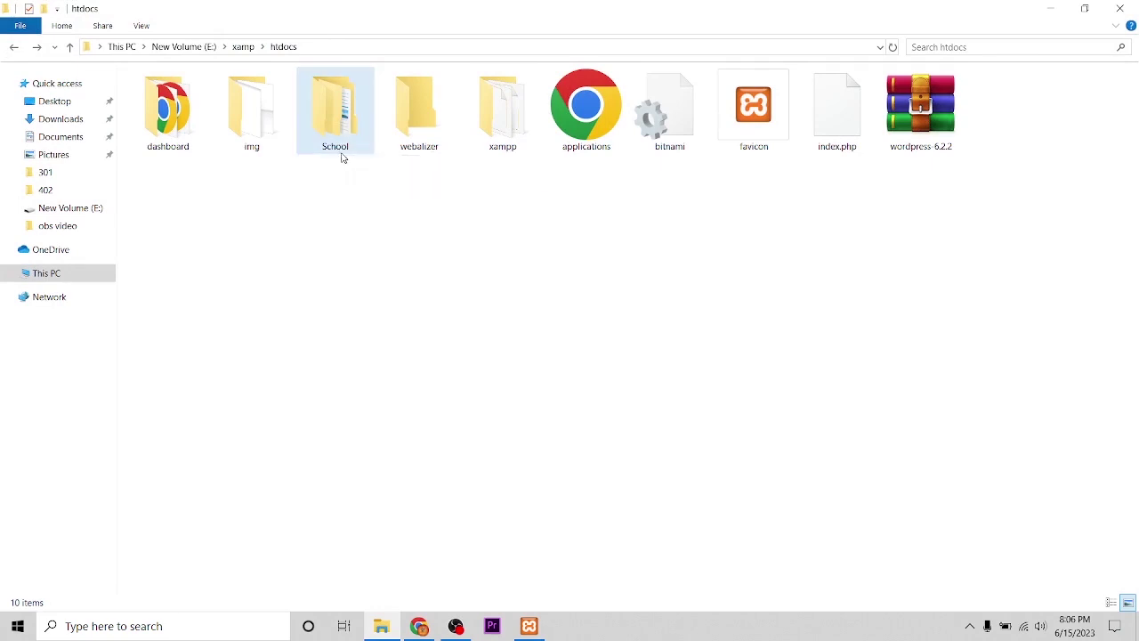
pyautogui.click(419, 626)
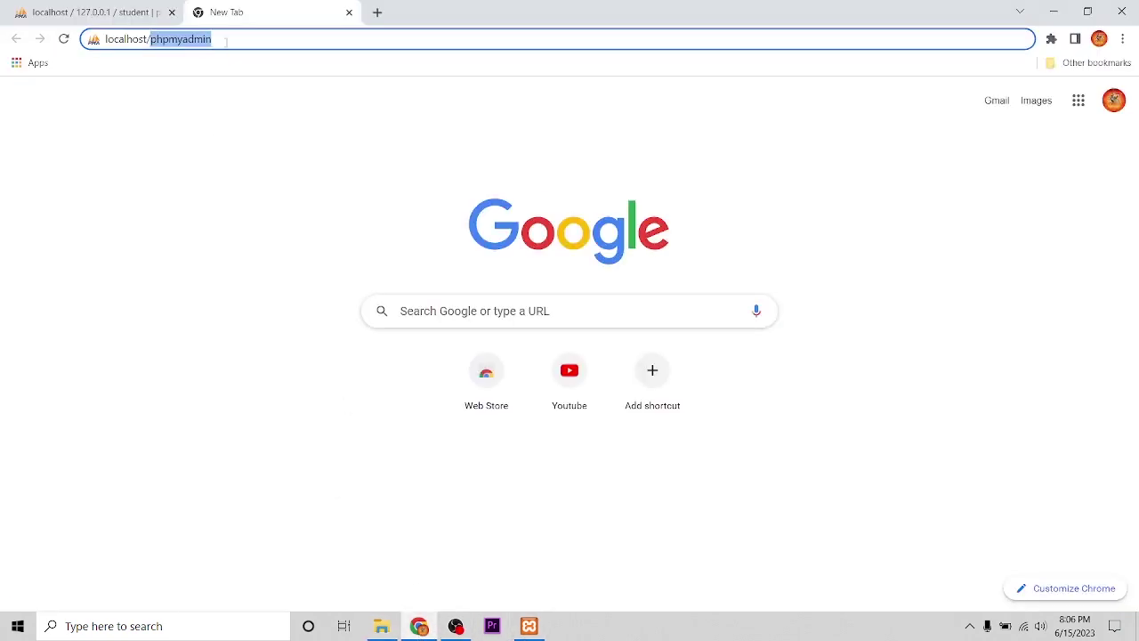
pyautogui.write('school')
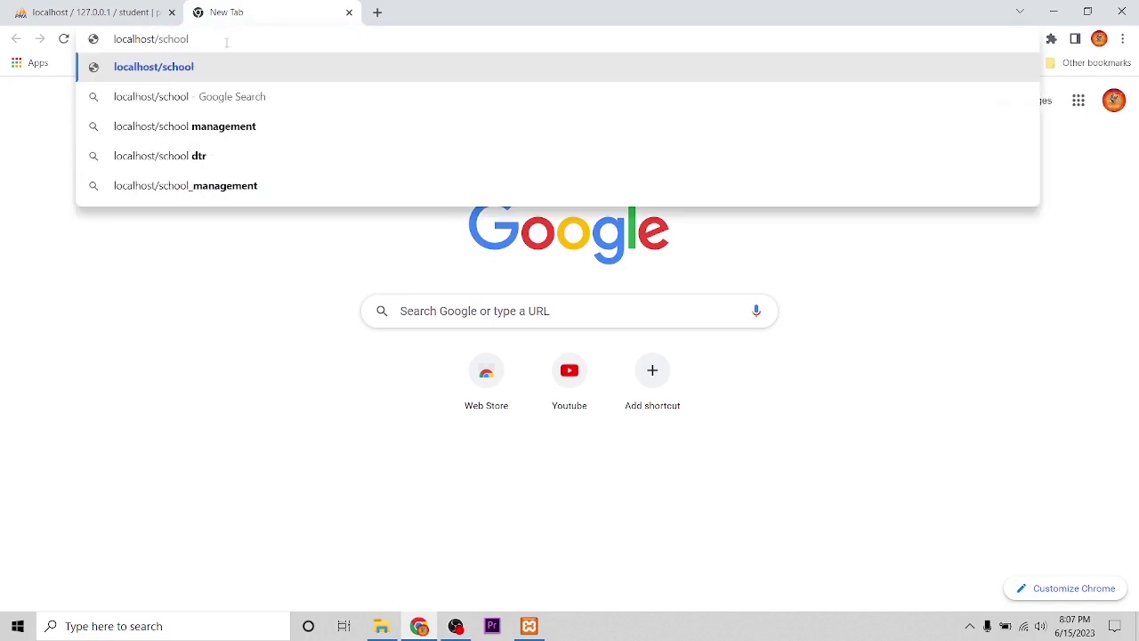
pyautogui.press('Return')
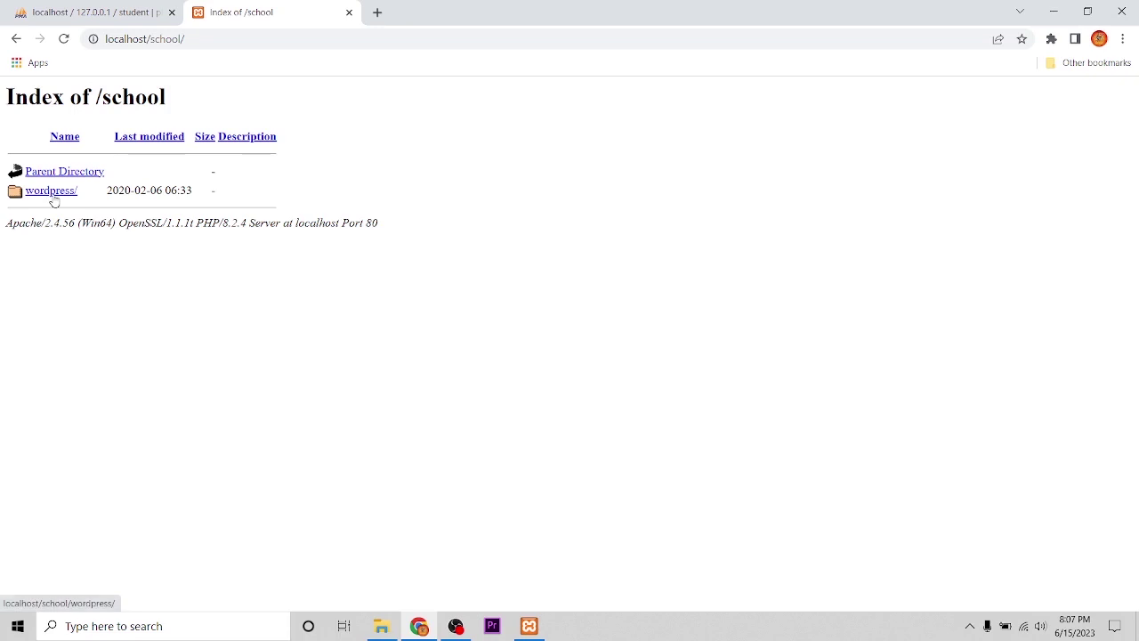
pyautogui.click(52, 195)
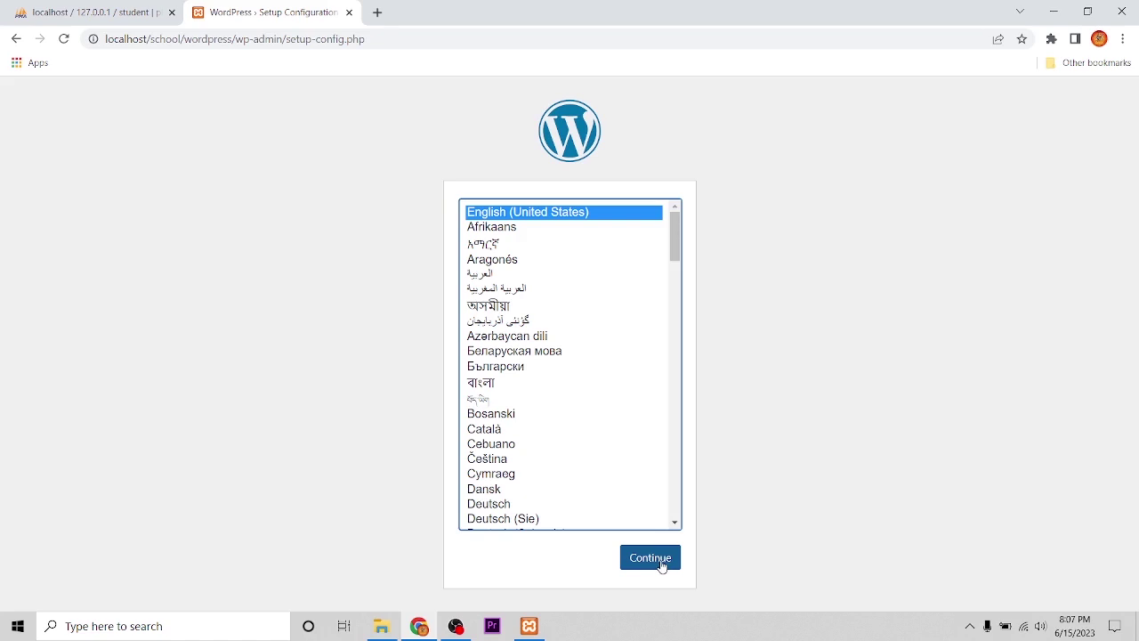
# - Keep English (United States) and continue past the welcome page to the database form
pyautogui.click(658, 560)
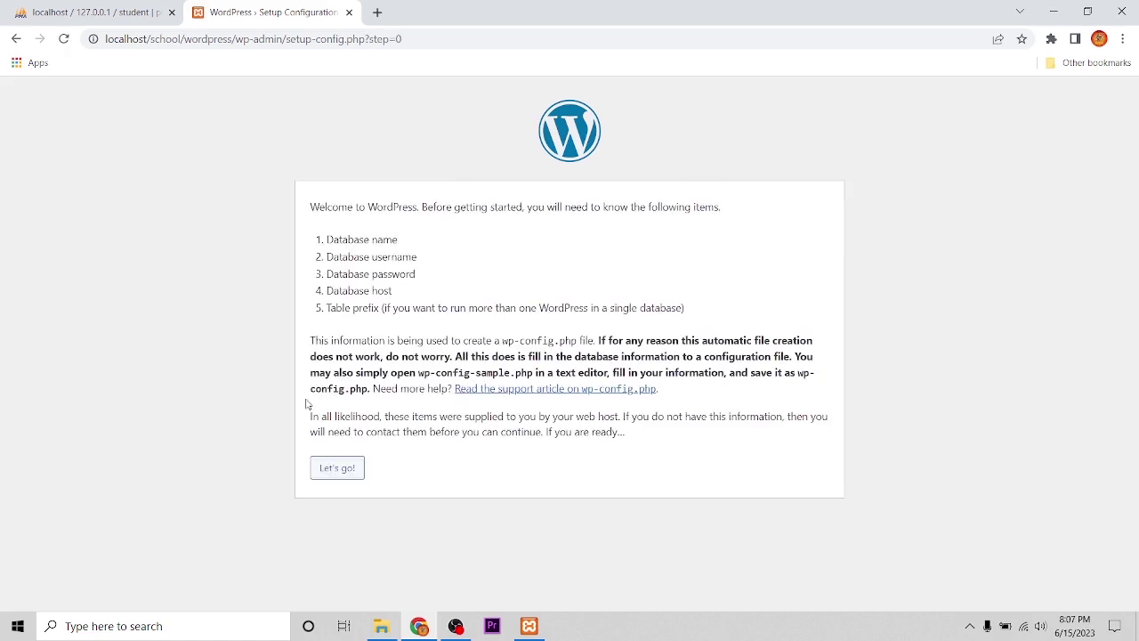
pyautogui.click(336, 470)
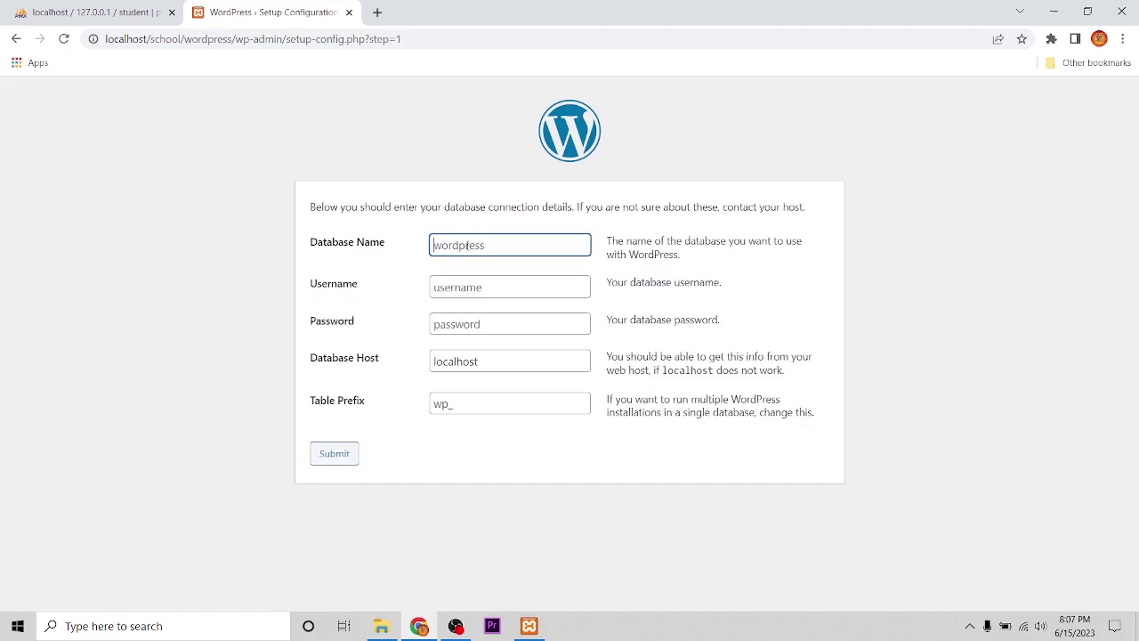
# - Submit database name student, username root and a blank password
pyautogui.write('student')
pyautogui.click(456, 288)
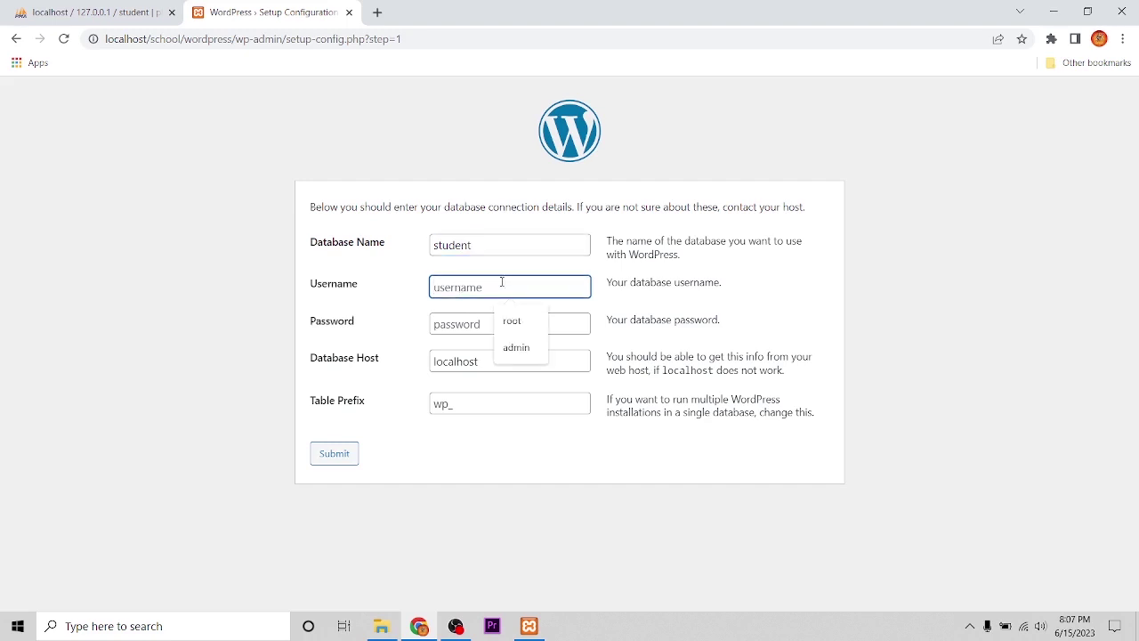
pyautogui.write('root')
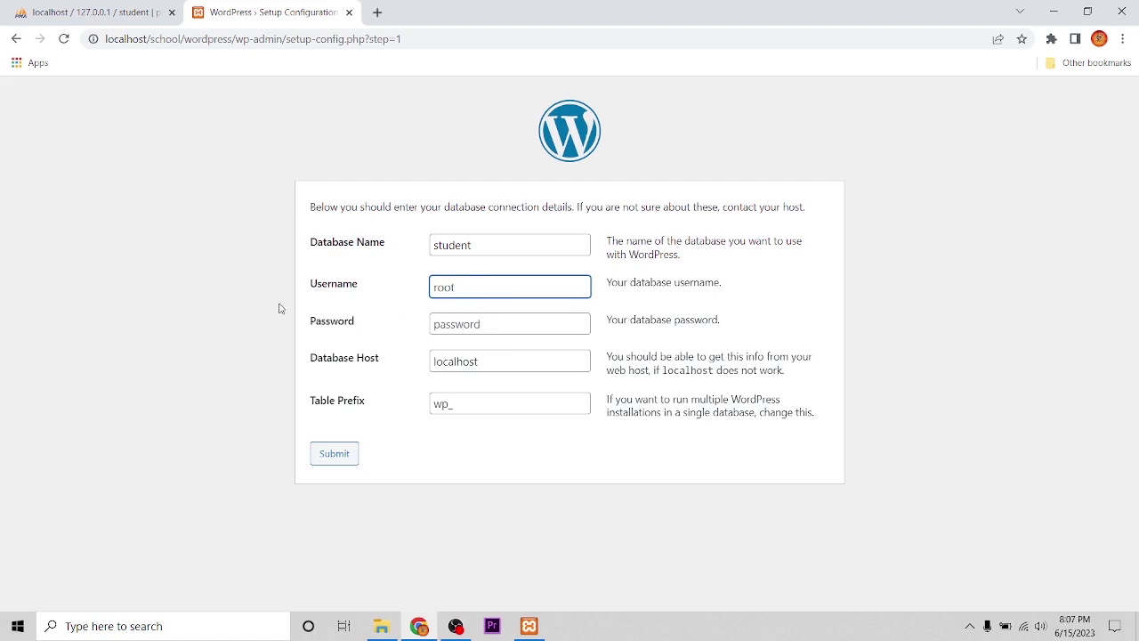
pyautogui.click(449, 325)
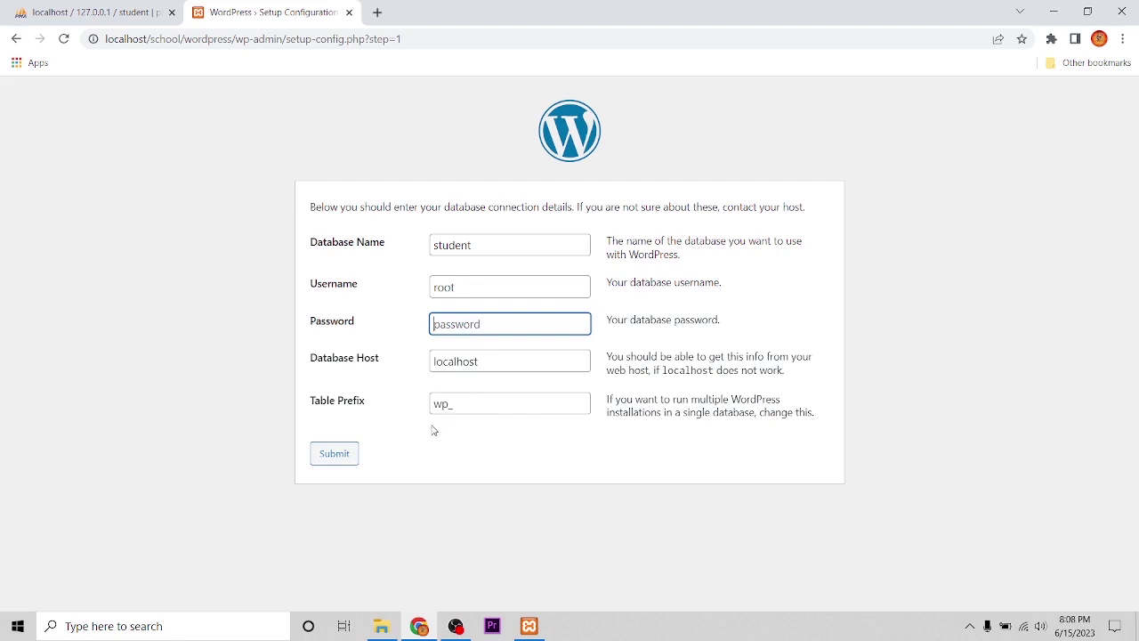
pyautogui.click(336, 458)
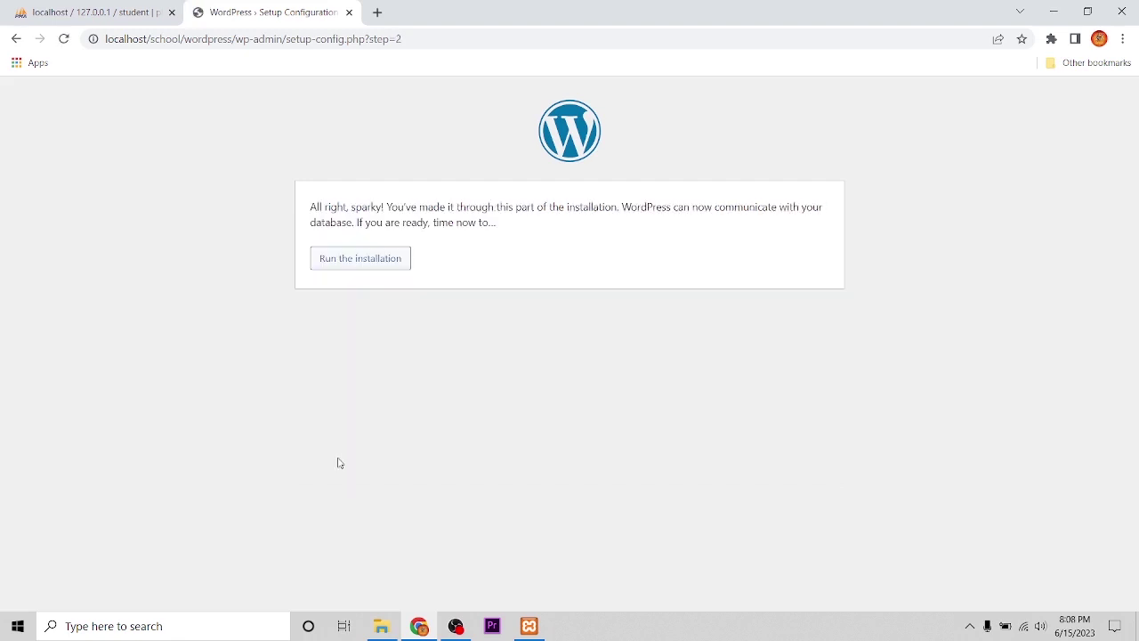
# - Start the installation and enter the site title 'School (CPS)'
pyautogui.click(359, 267)
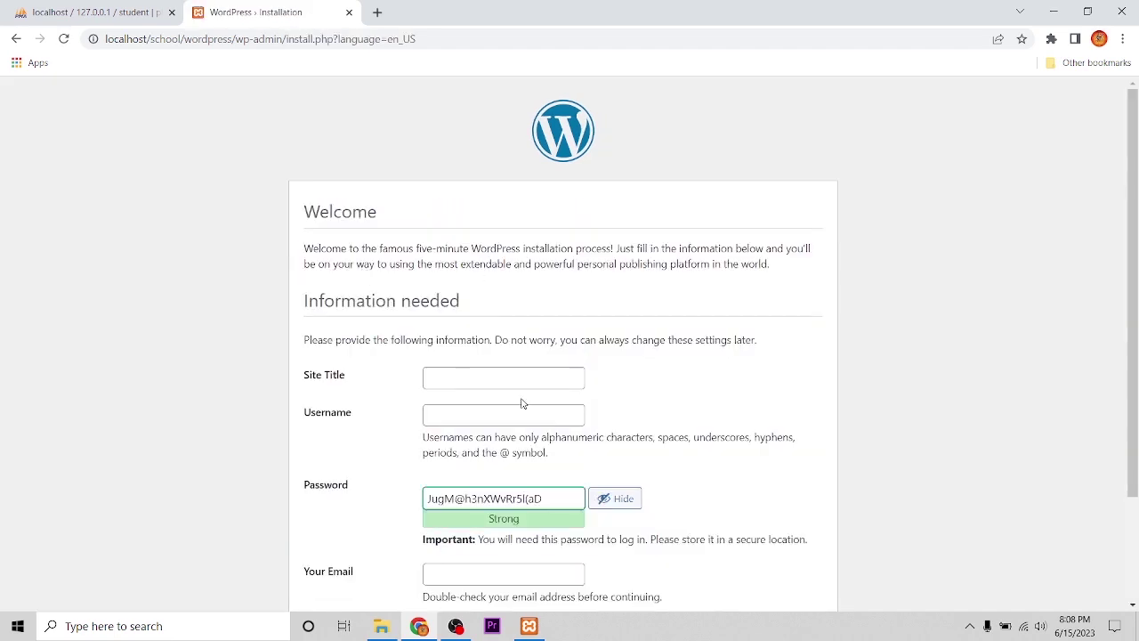
pyautogui.scroll(-2, 552, 392)
pyautogui.scroll(2, 645, 394)
pyautogui.click(460, 379)
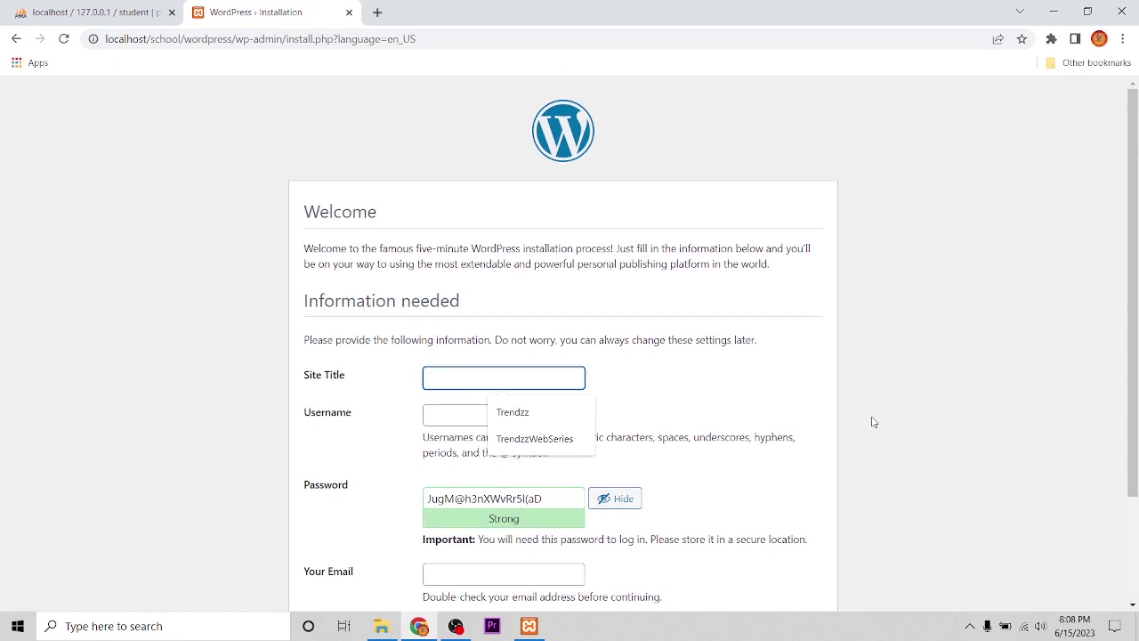
pyautogui.write('S')
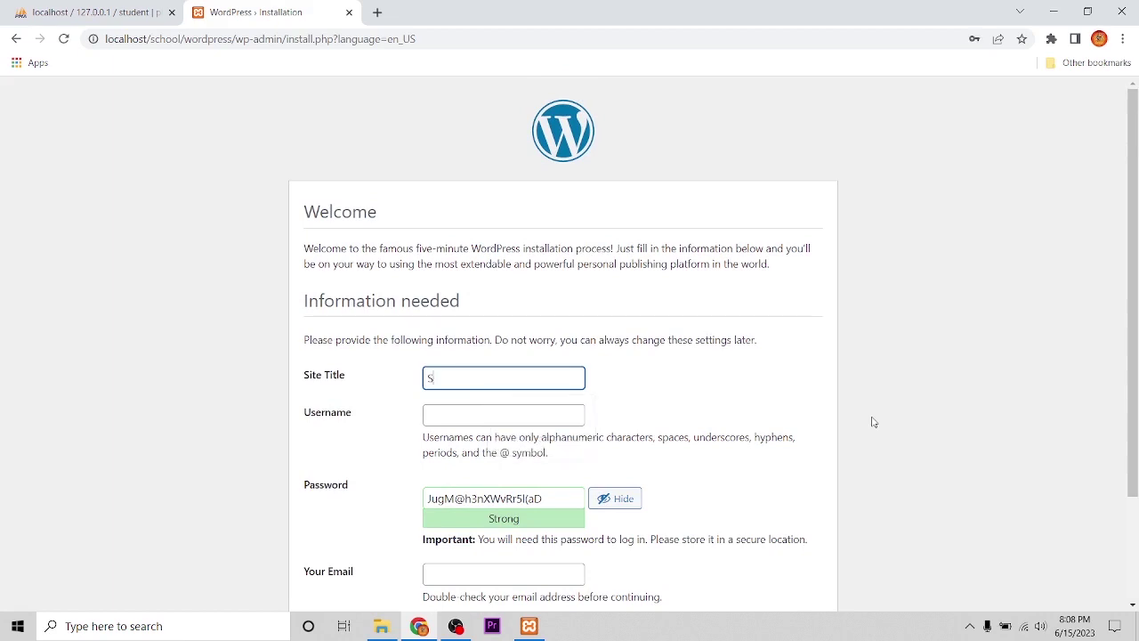
pyautogui.write('chool')
pyautogui.write('(CPS')
pyautogui.click(445, 415)
pyautogui.scroll(-2, 437, 414)
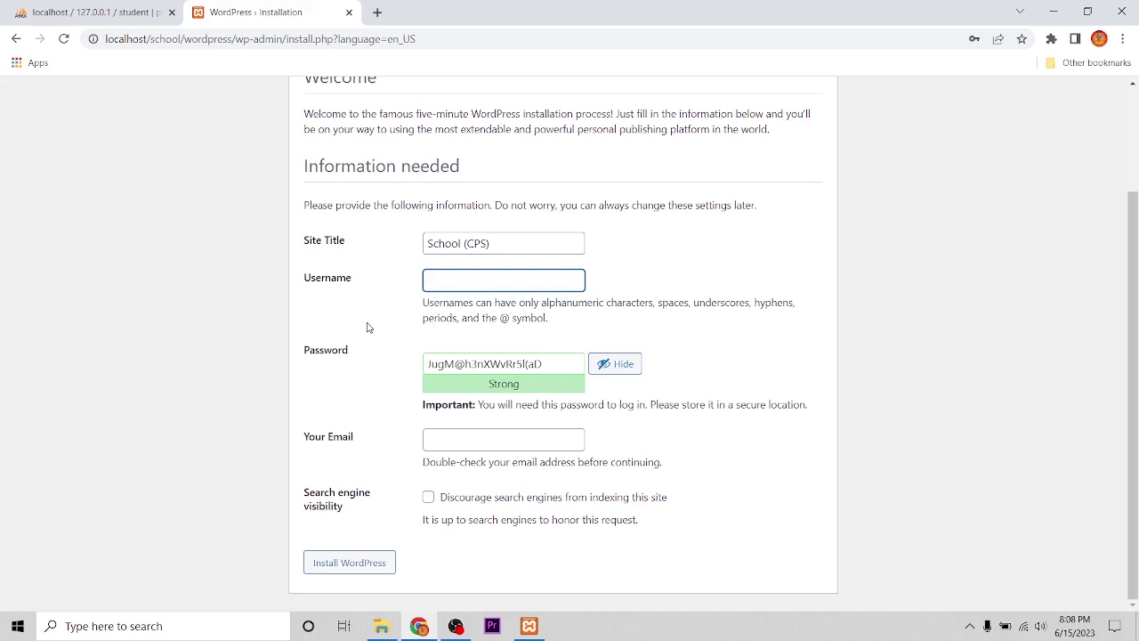
pyautogui.write('admin')
pyautogui.moveTo(538, 360); pyautogui.dragTo(306, 361)
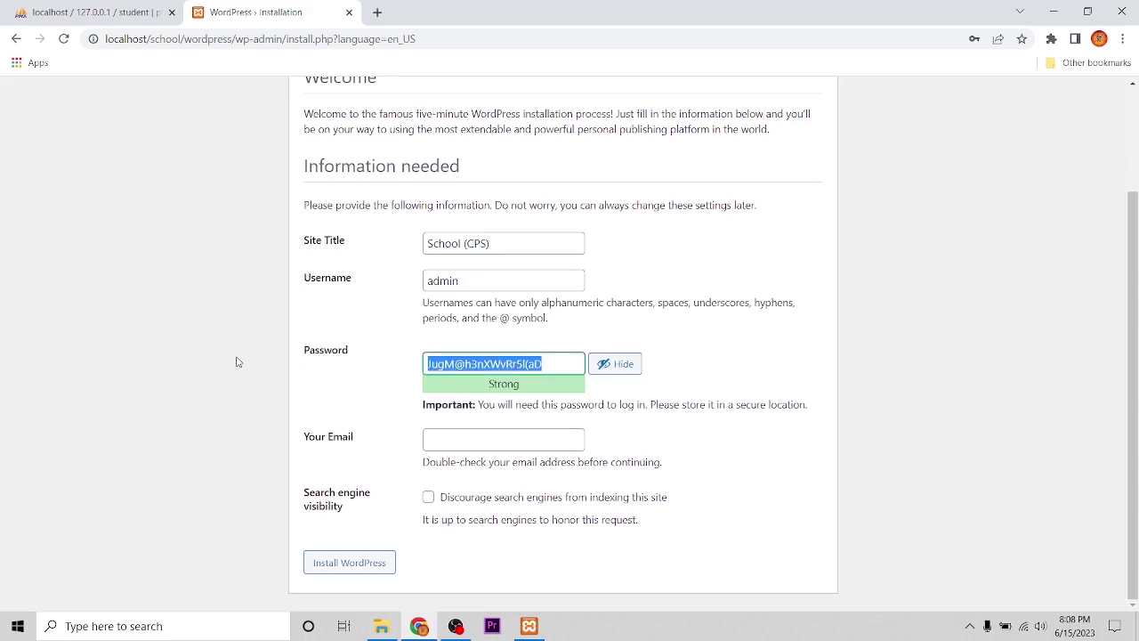
pyautogui.write('admin')
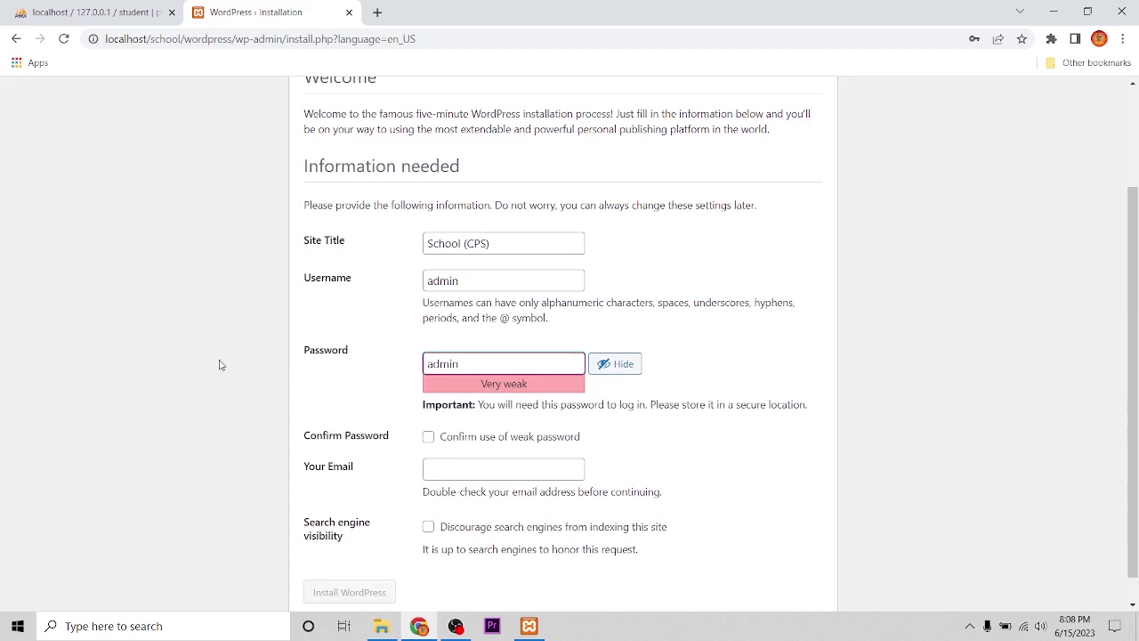
pyautogui.click(428, 437)
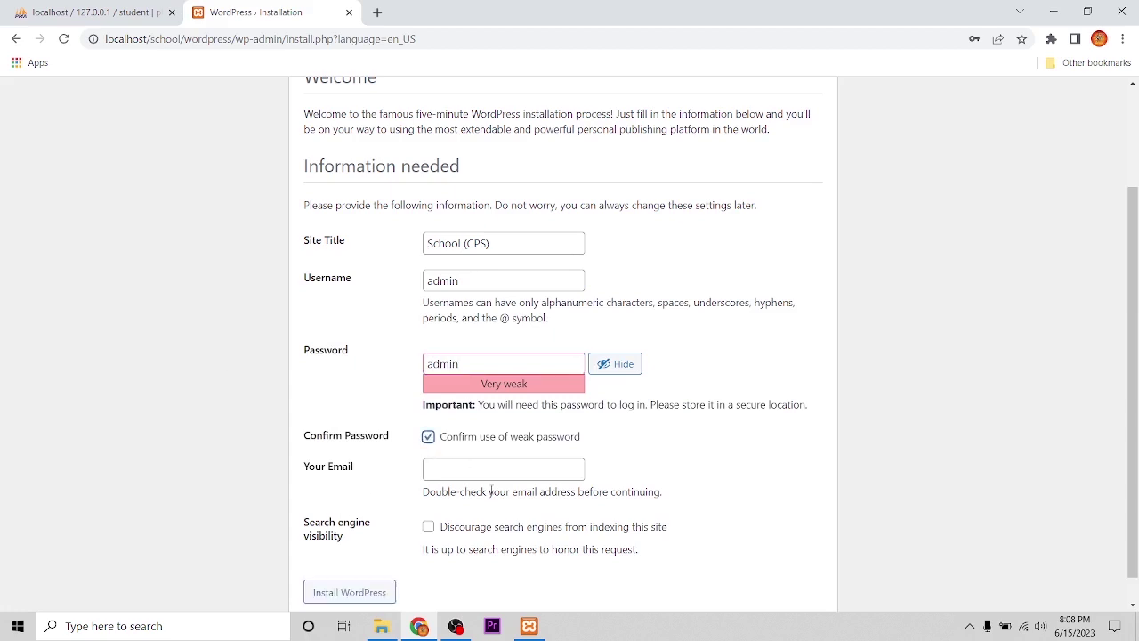
pyautogui.click(460, 477)
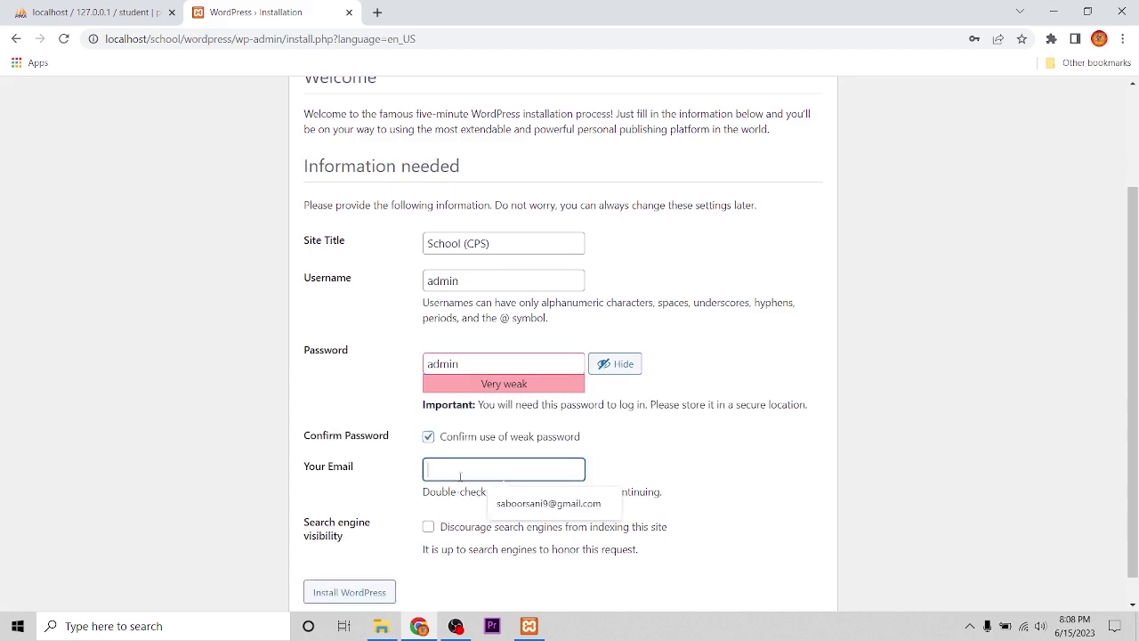
pyautogui.click(526, 505)
pyautogui.scroll(-1, 488, 520)
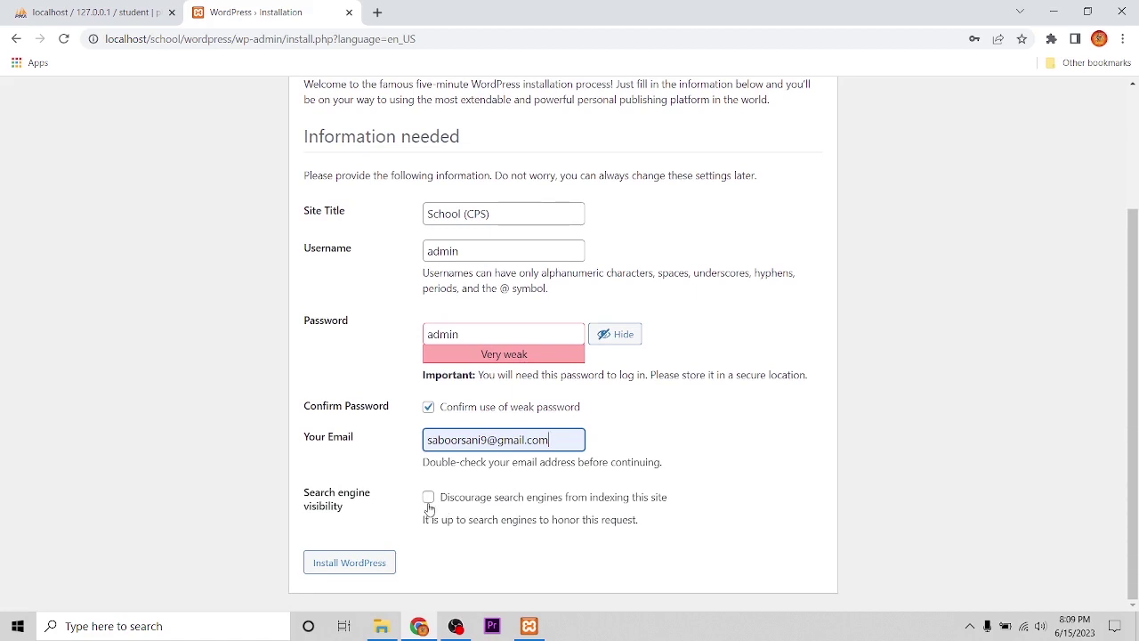
pyautogui.click(352, 571)
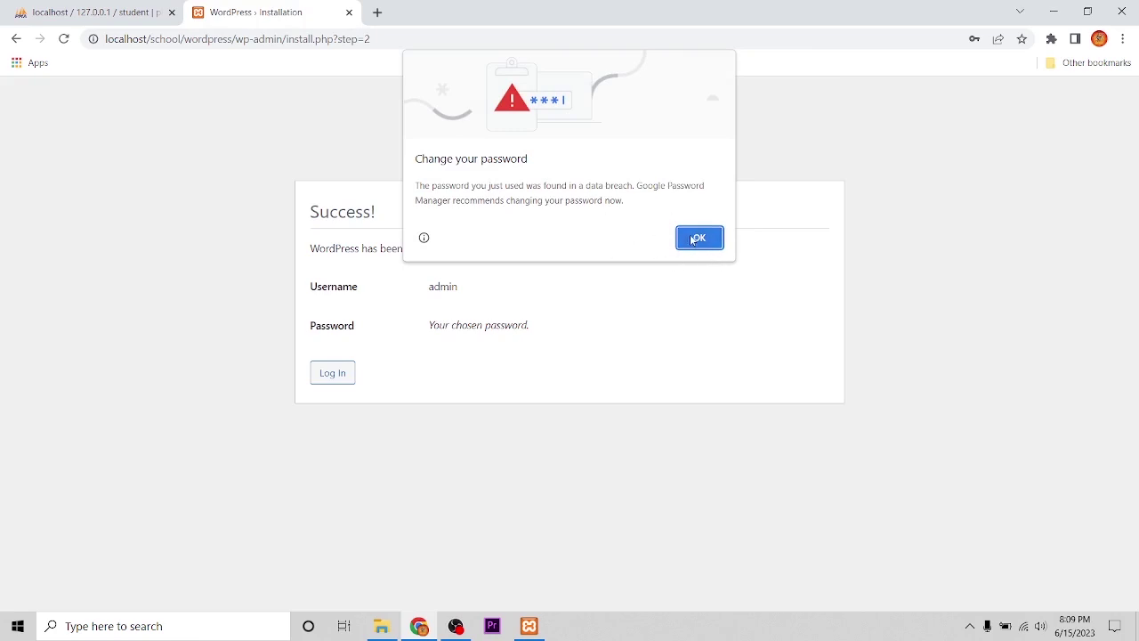
# - Log in to WordPress as admin, dismissing Chrome's password warnings
pyautogui.click(697, 239)
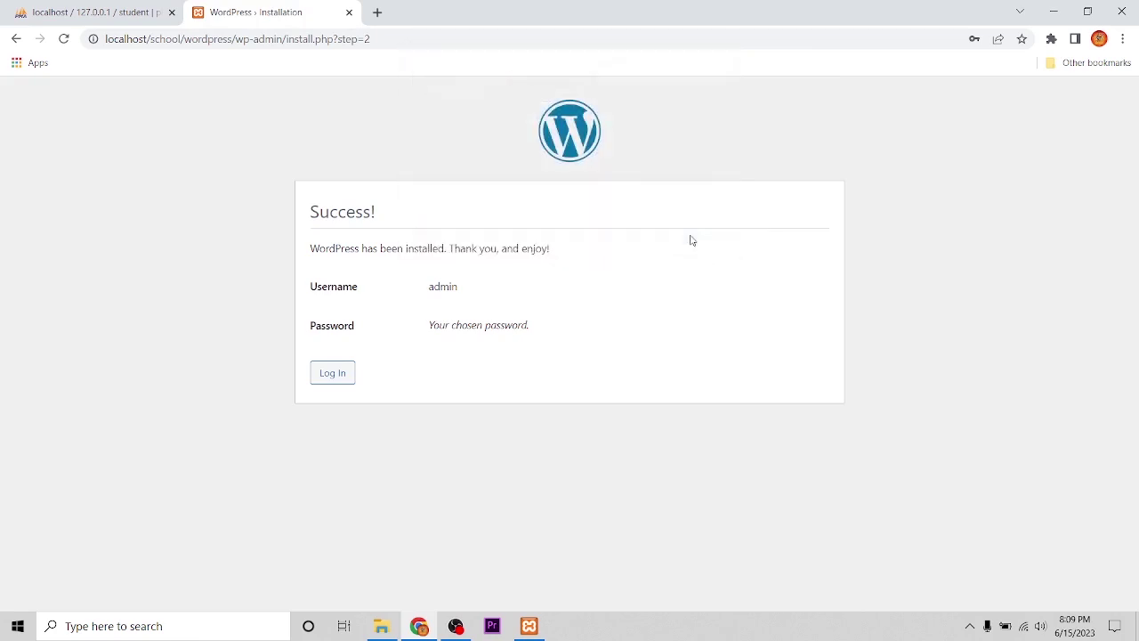
pyautogui.click(333, 382)
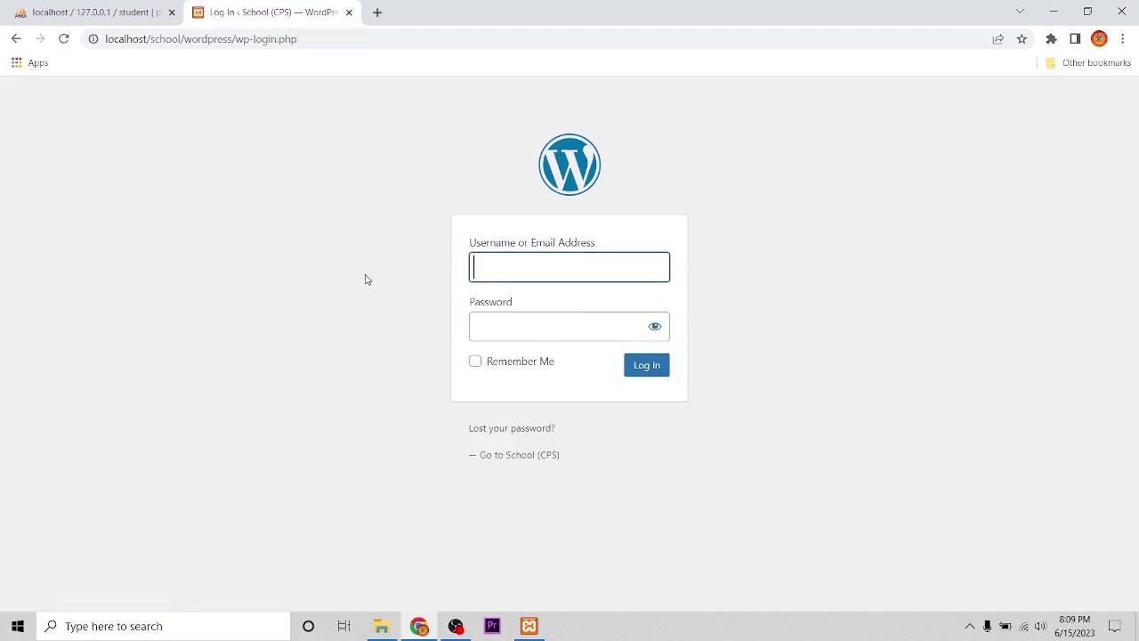
pyautogui.write('ad')
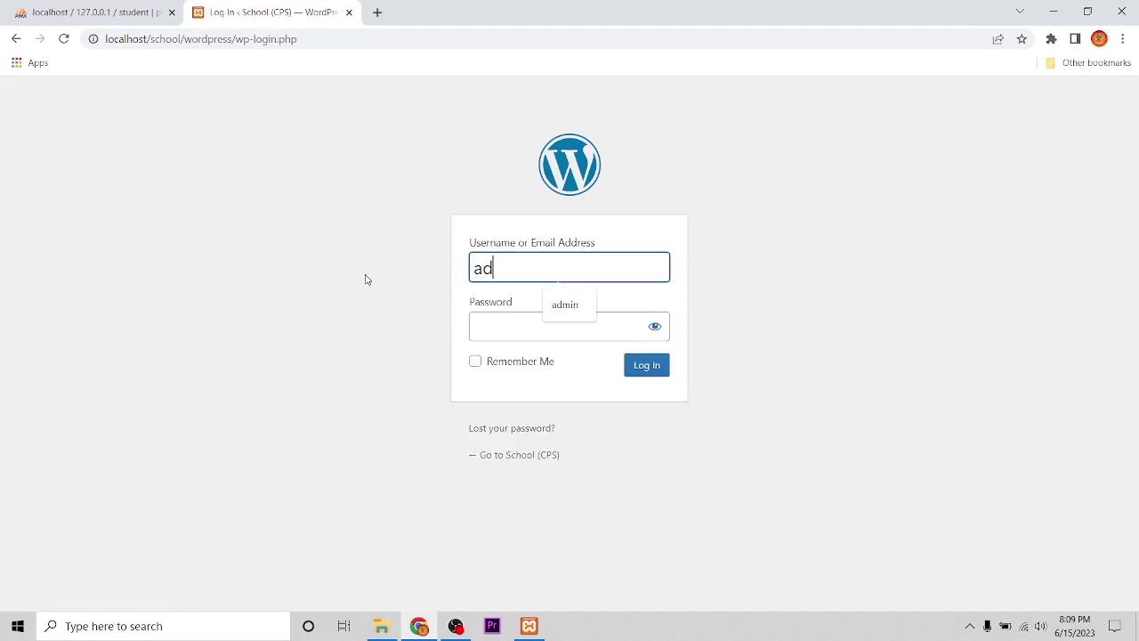
pyautogui.write('min')
pyautogui.click(498, 328)
pyautogui.write('admin')
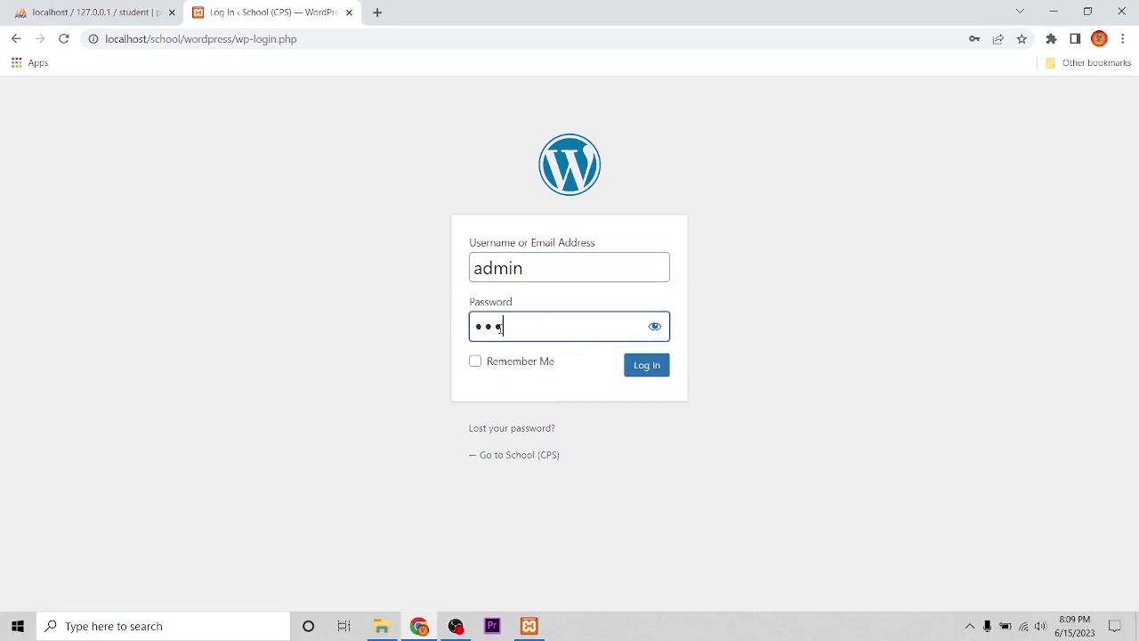
pyautogui.click(640, 372)
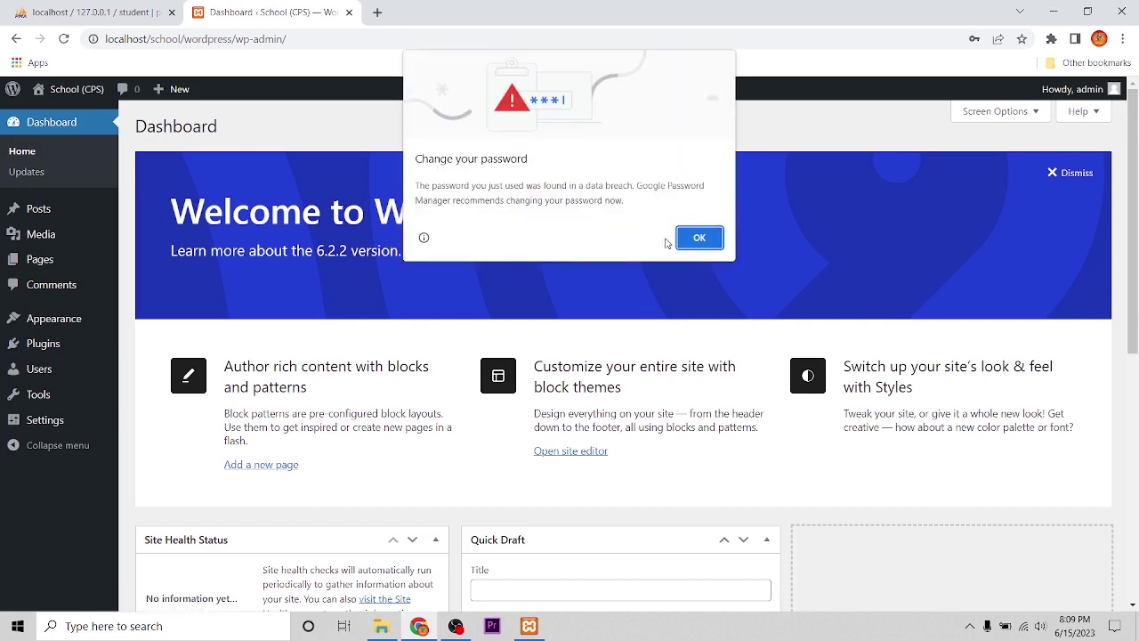
pyautogui.click(695, 240)
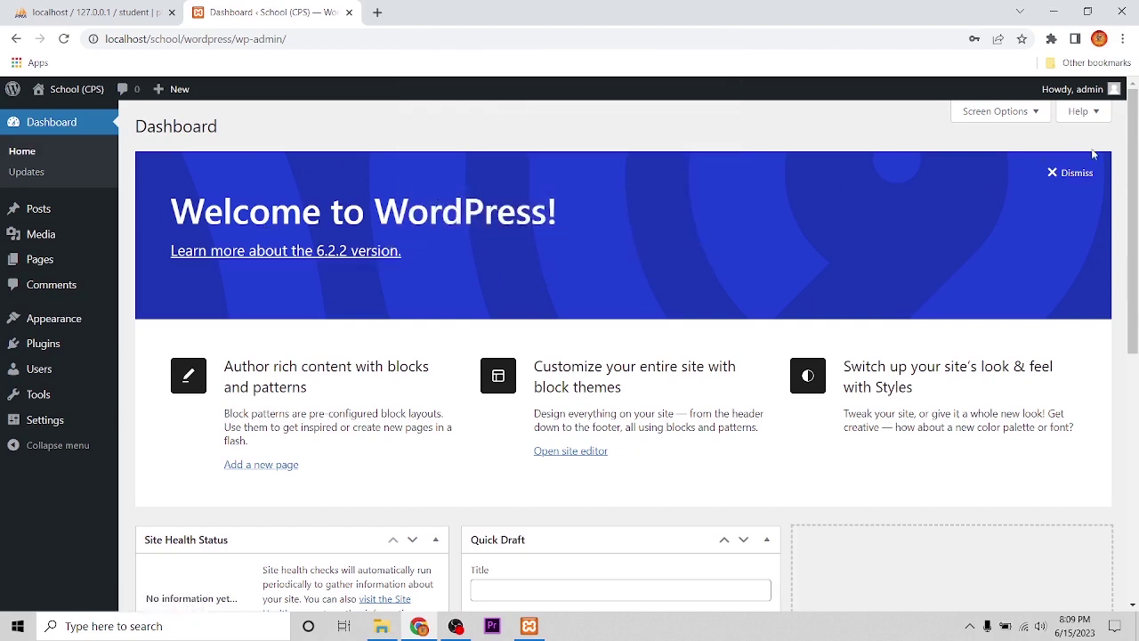
# - Dismiss the Welcome panel, bookmark the dashboard URL, and close the dashboard tab
pyautogui.click(1089, 176)
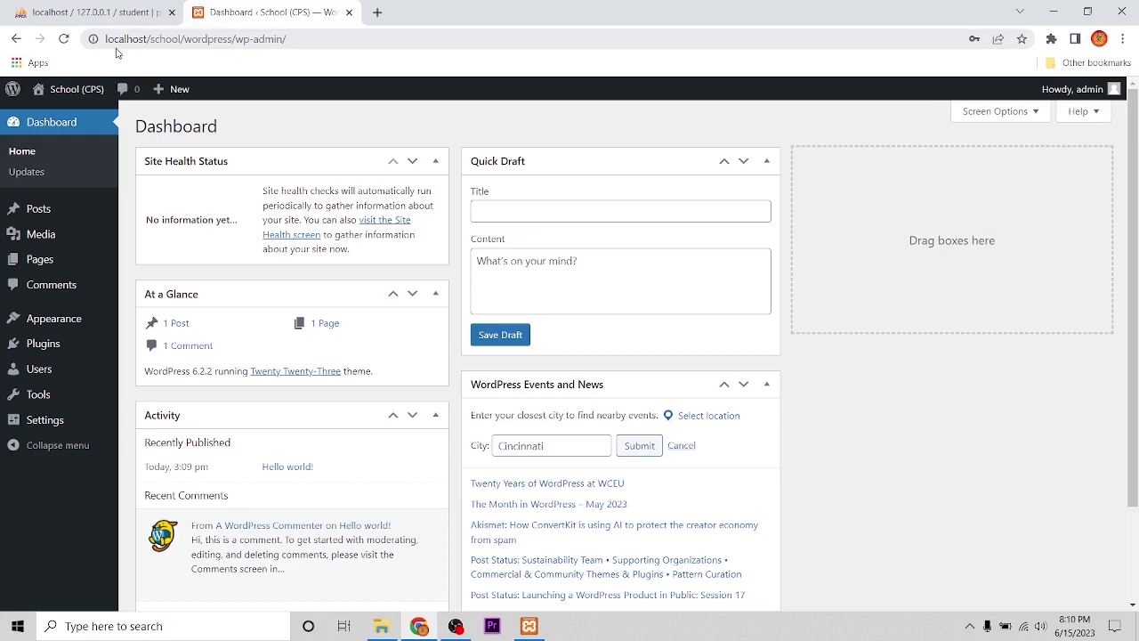
pyautogui.click(299, 39)
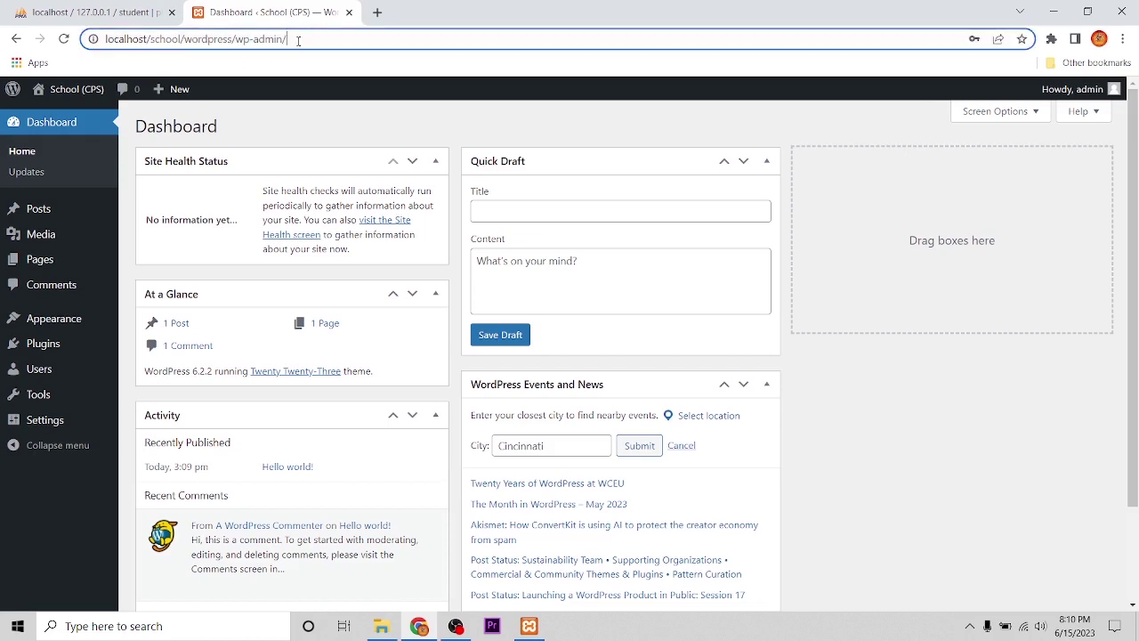
pyautogui.doubleClick(298, 40)
pyautogui.tripleClick(307, 39)
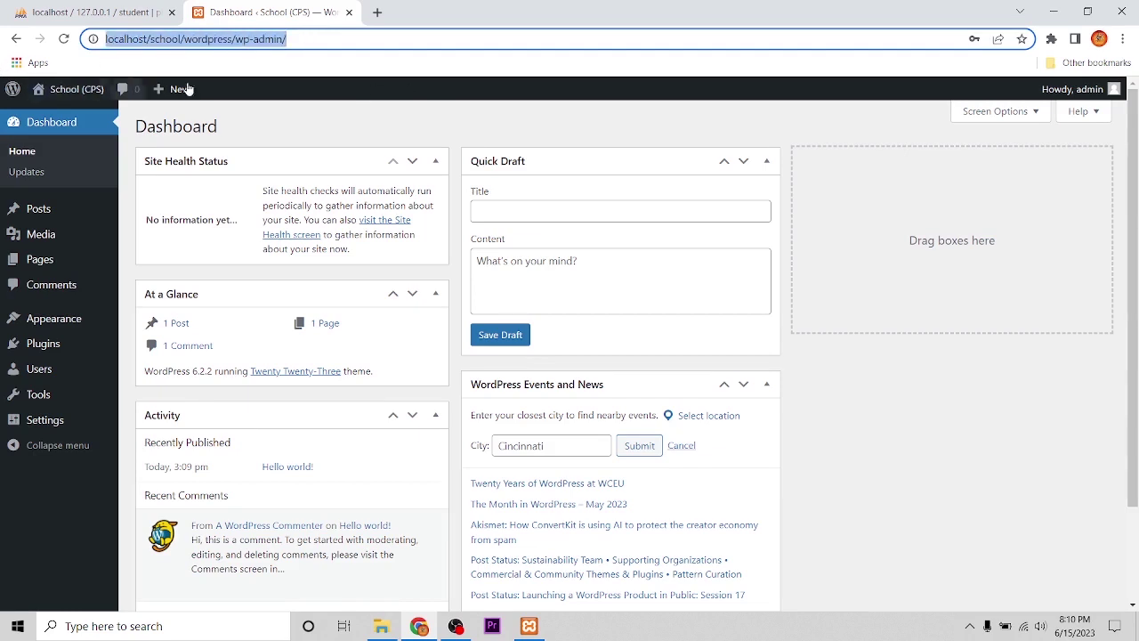
pyautogui.click(1022, 40)
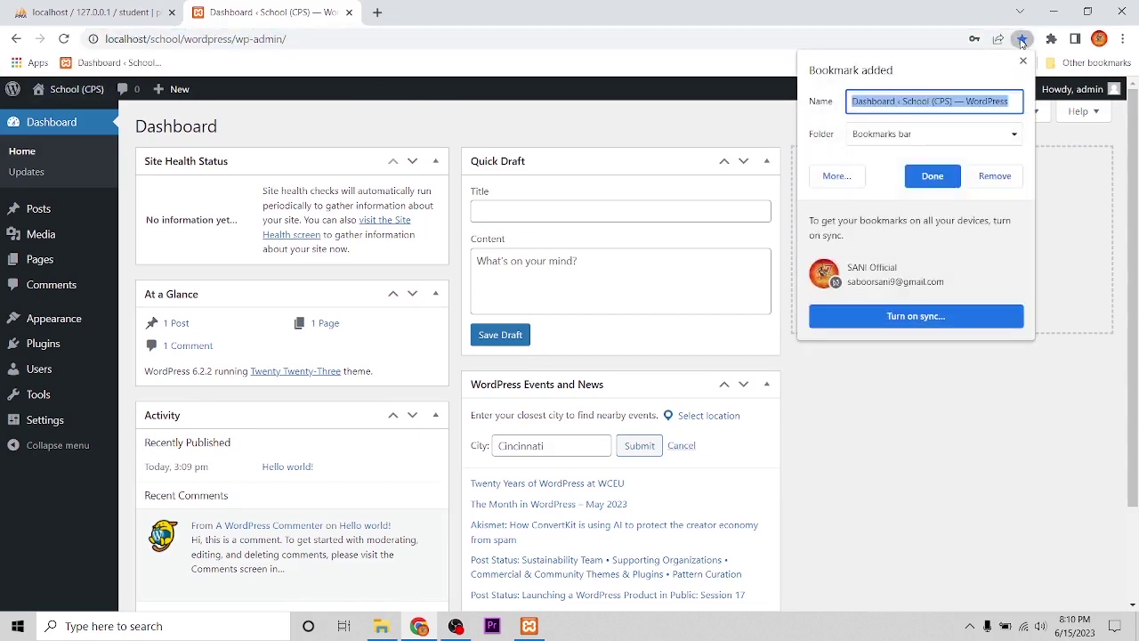
pyautogui.click(933, 177)
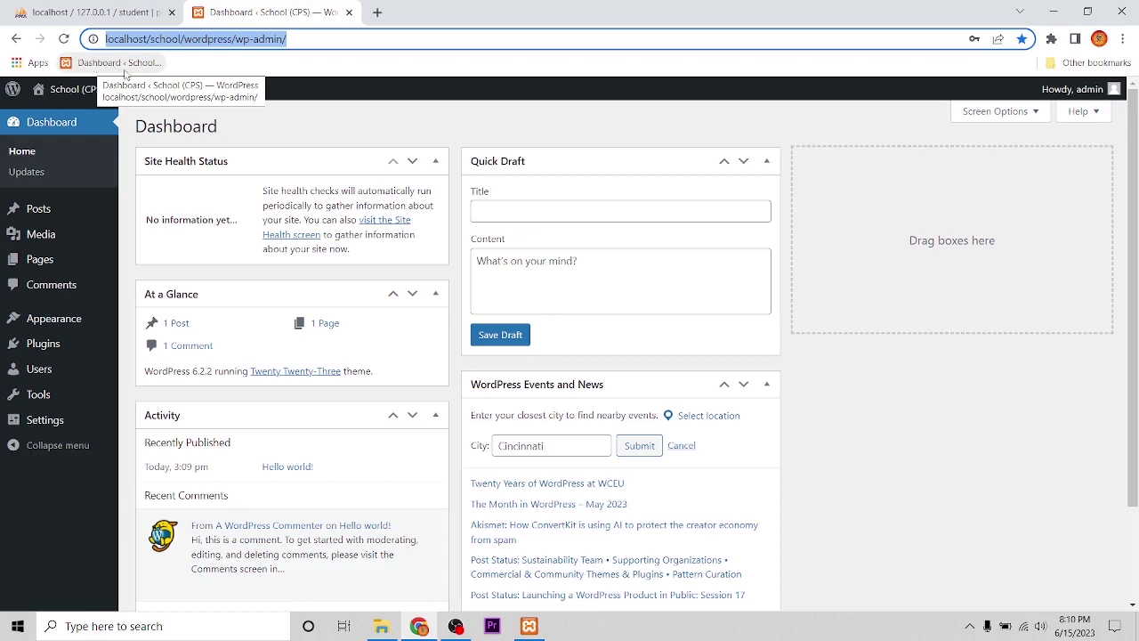
pyautogui.click(349, 12)
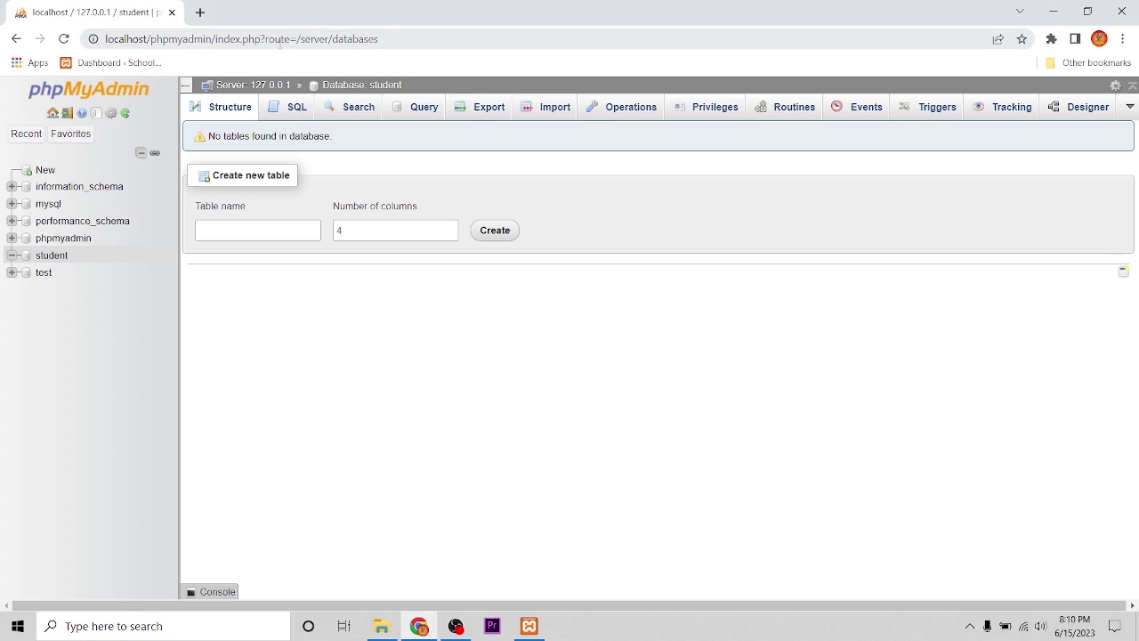
# - Load the School (CPS) WordPress dashboard from the 'Dashboard < School' bookmark instead of phpMyAdmin
pyautogui.click(115, 64)
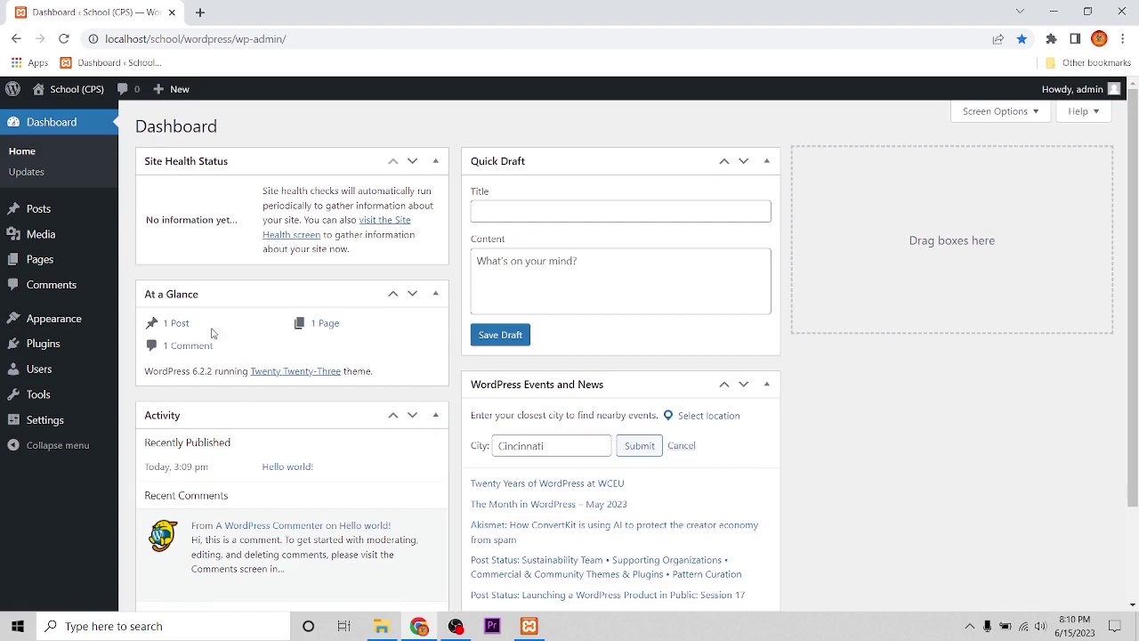
pyautogui.moveTo(76, 99)
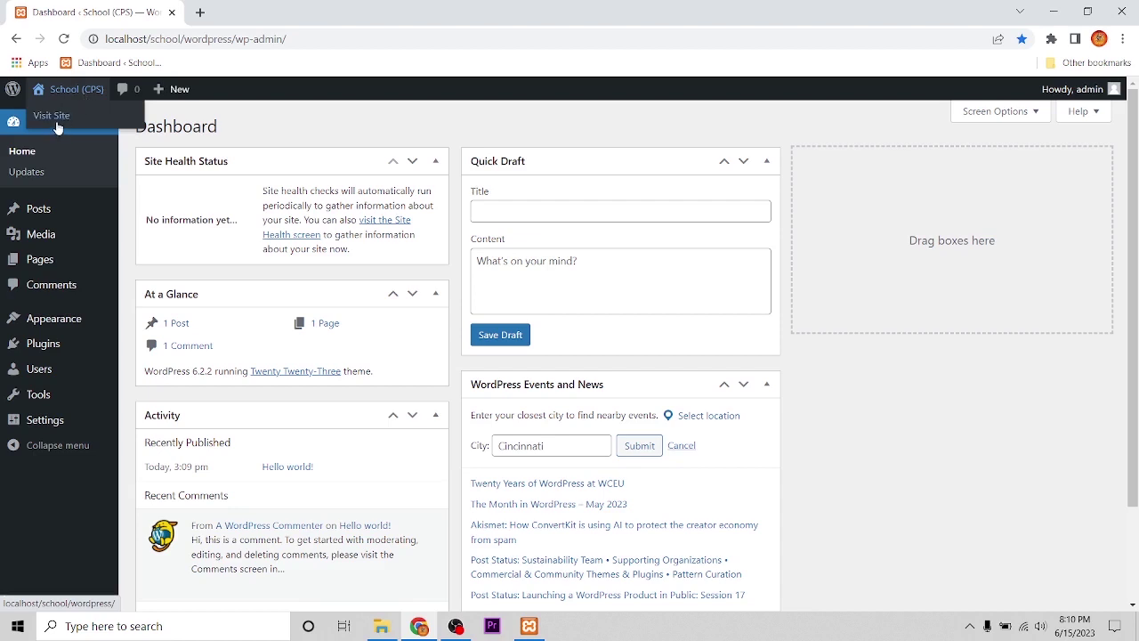
# - Open the School (CPS) front page, then load the bookmarked dashboard in a second tab
pyautogui.click(56, 124)
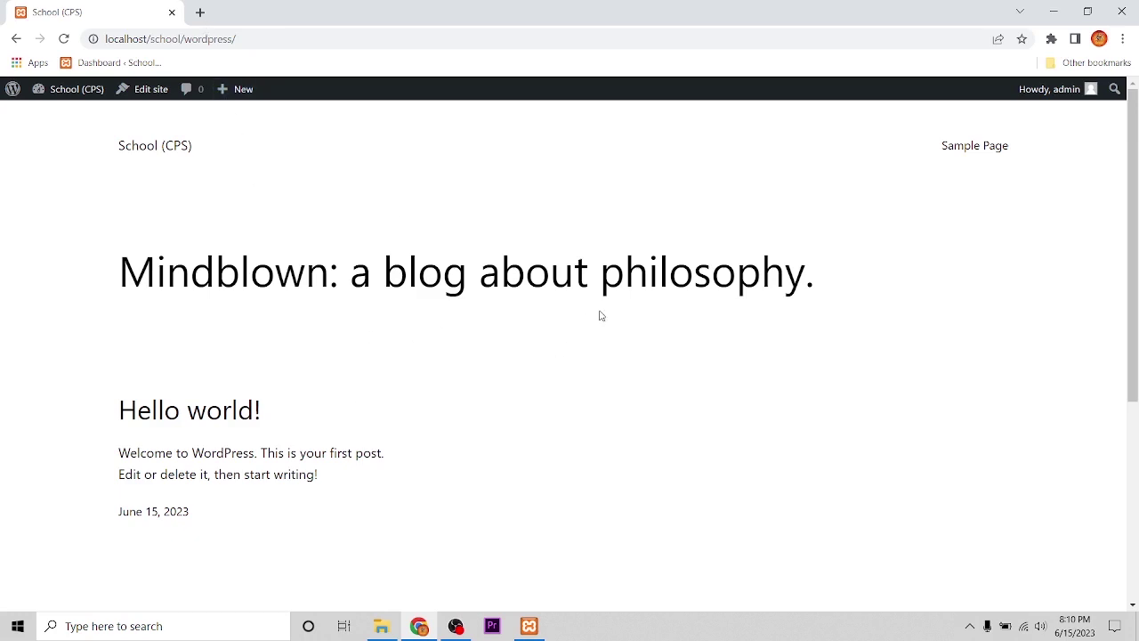
pyautogui.click(199, 12)
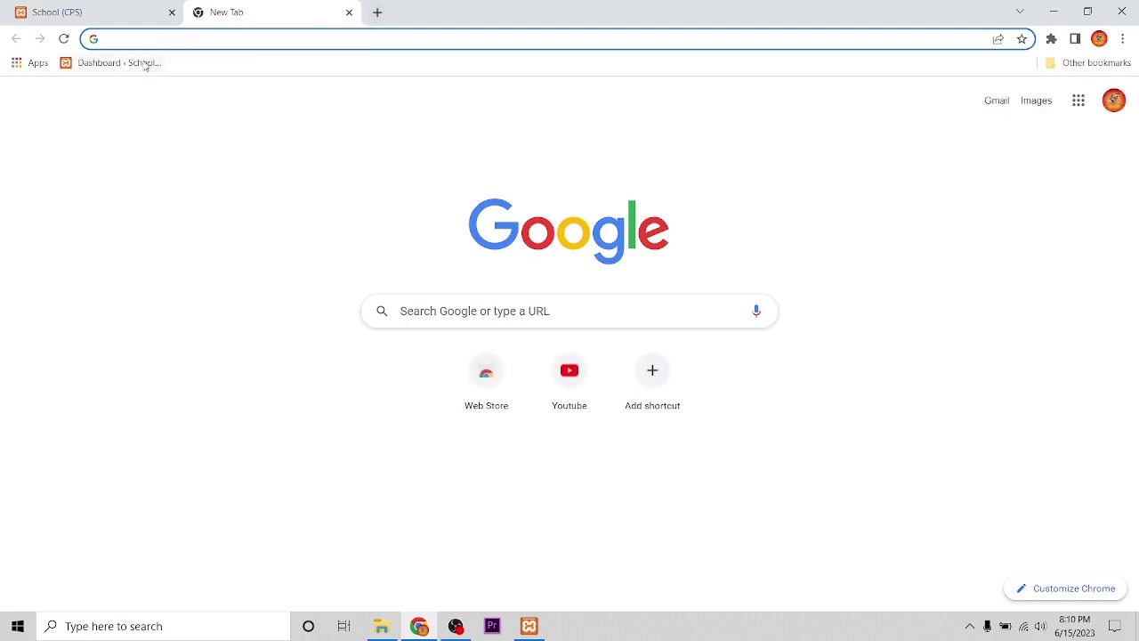
pyautogui.click(95, 17)
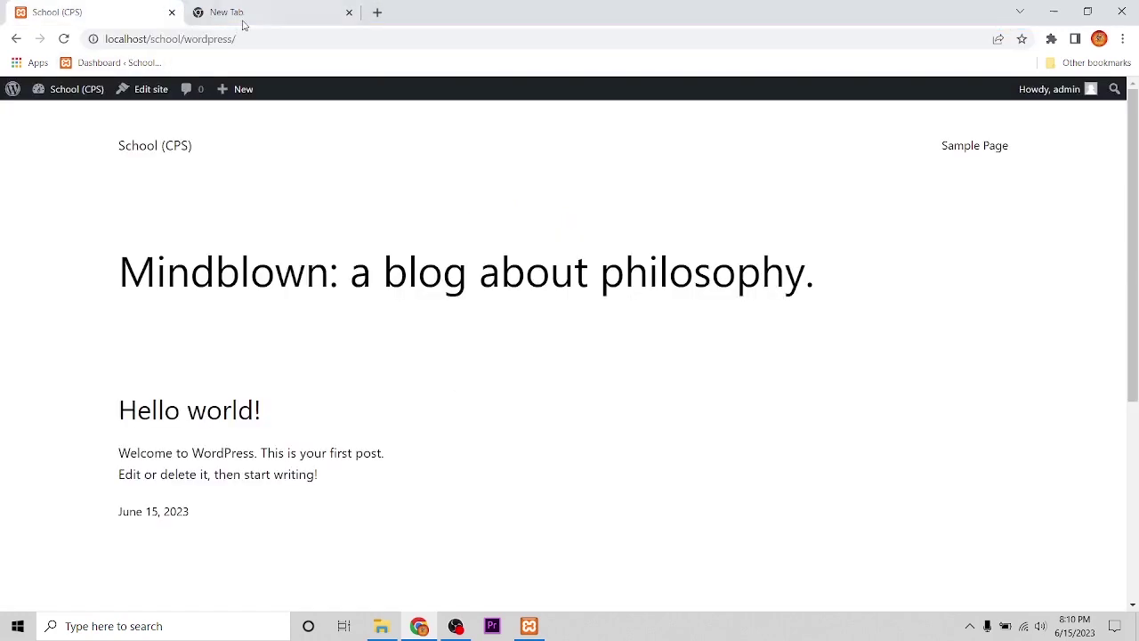
pyautogui.click(243, 20)
pyautogui.click(117, 63)
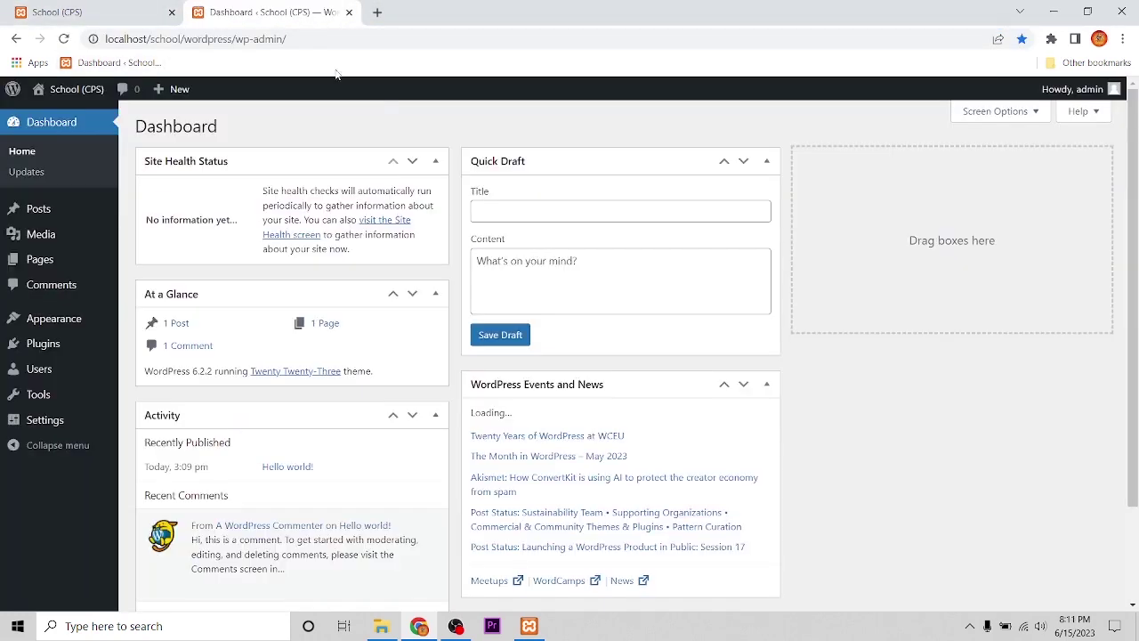
# - Look over the front page with its Hello world post, then scroll through the dashboard tab
pyautogui.click(101, 17)
pyautogui.scroll(-4, 541, 352)
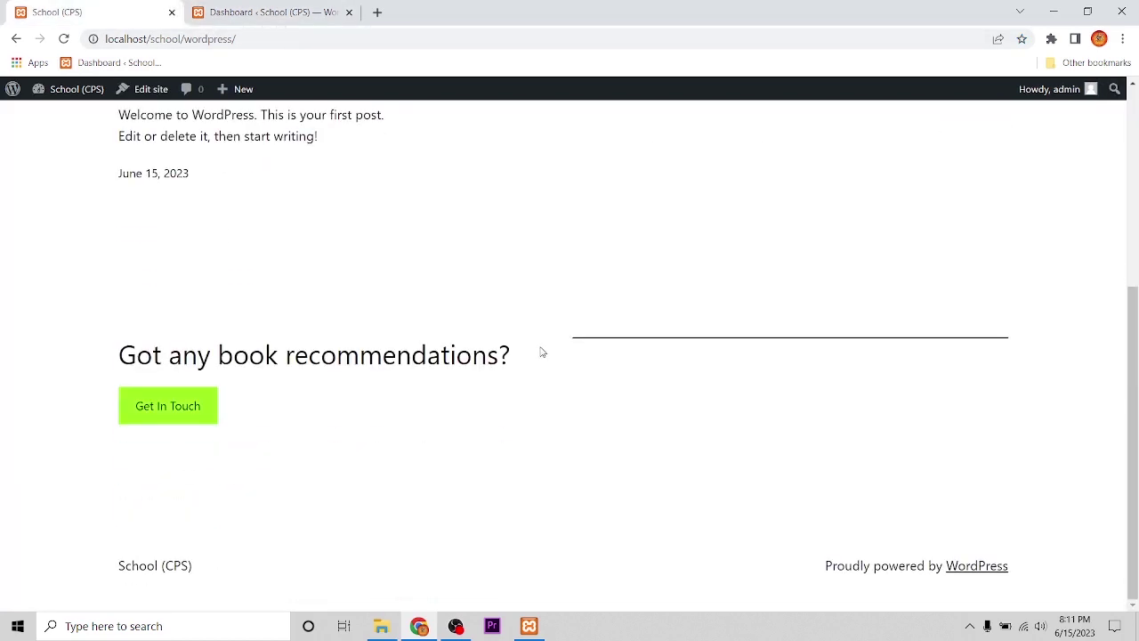
pyautogui.scroll(4, 550, 356)
pyautogui.scroll(-4, 551, 352)
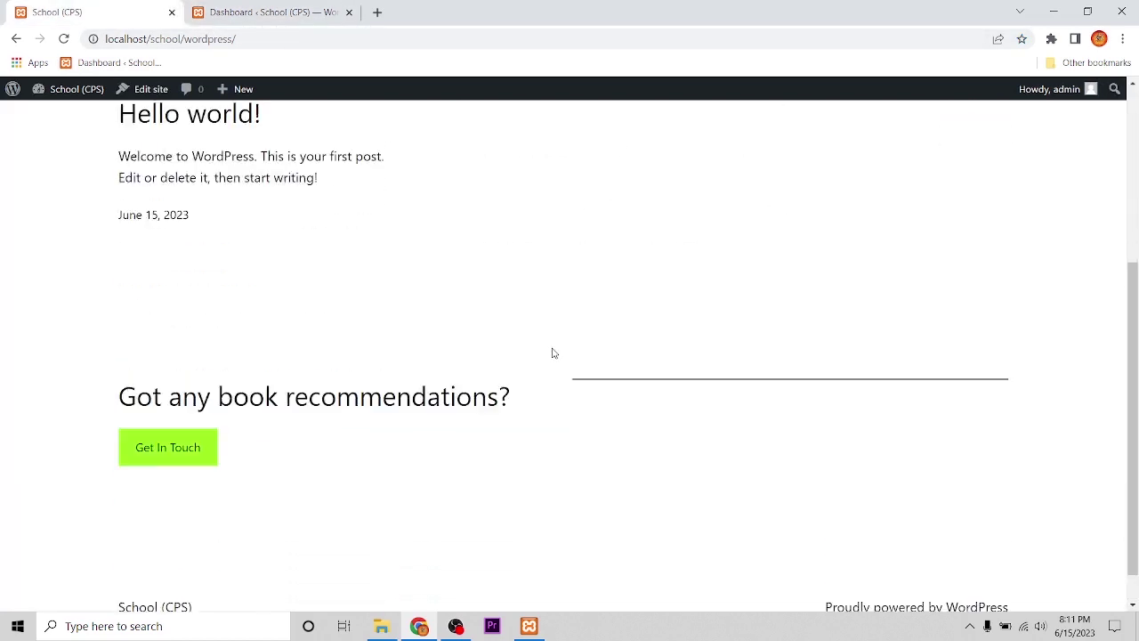
pyautogui.scroll(3, 552, 351)
pyautogui.click(287, 14)
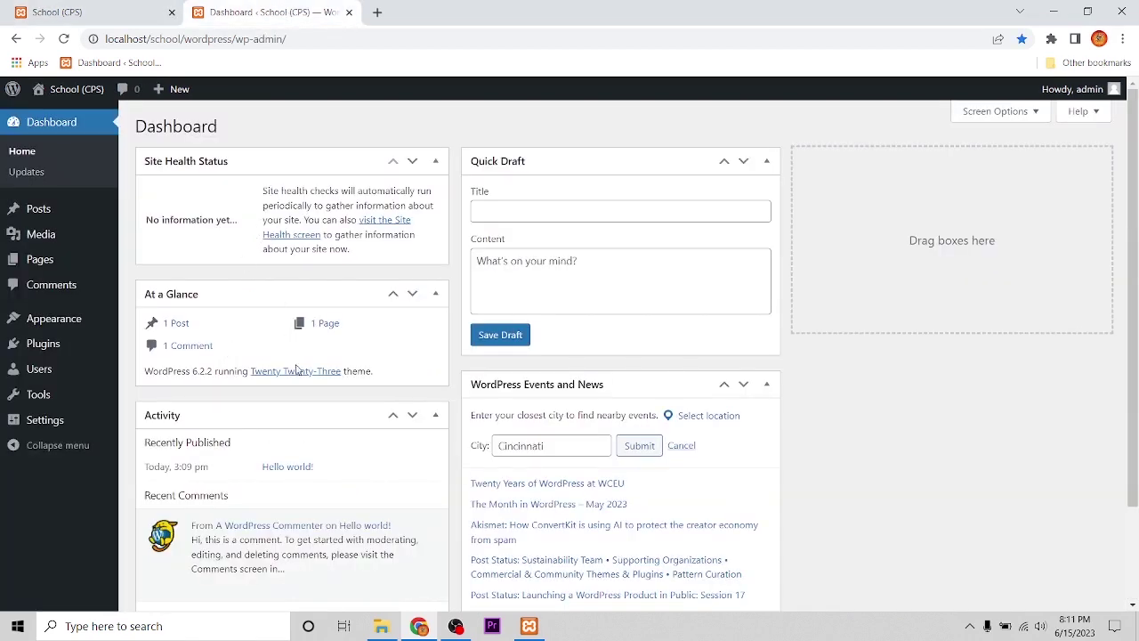
pyautogui.scroll(-2, 356, 383)
pyautogui.scroll(2, 369, 387)
pyautogui.scroll(-2, 375, 380)
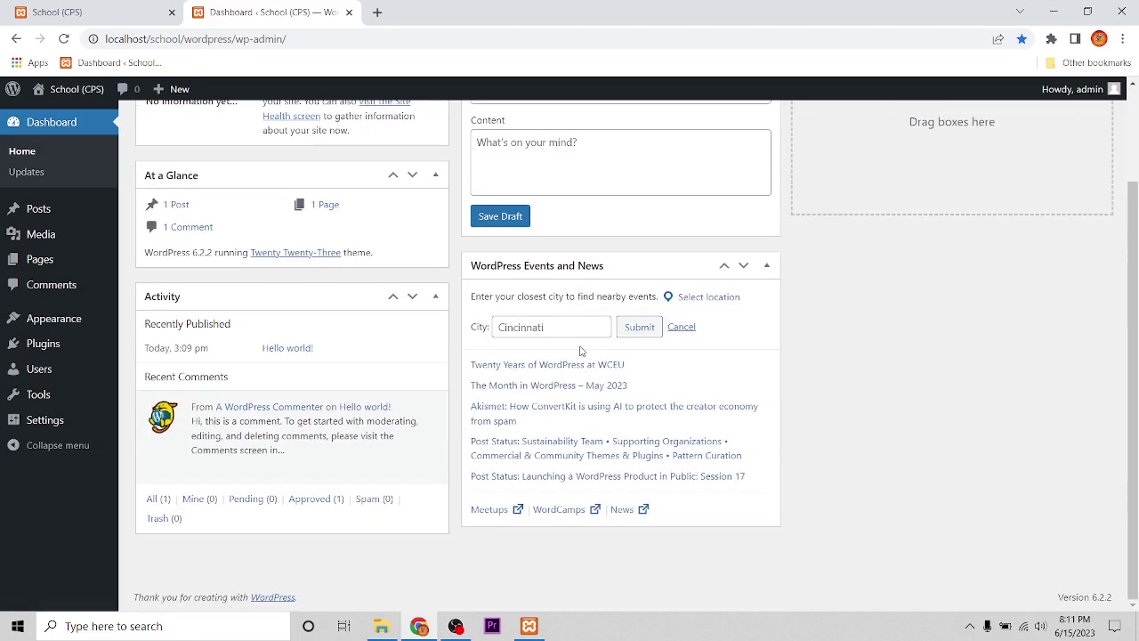